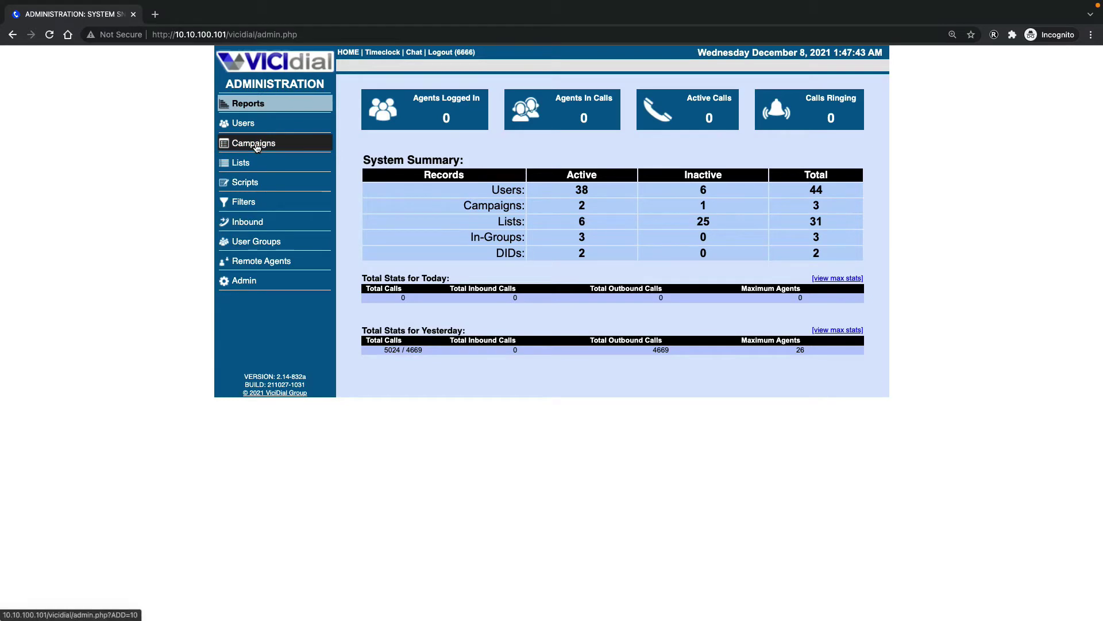
Go from campaign KLCMP01 into the settings of list 10019
{"action": "left_click", "coordinate": [256, 147]}
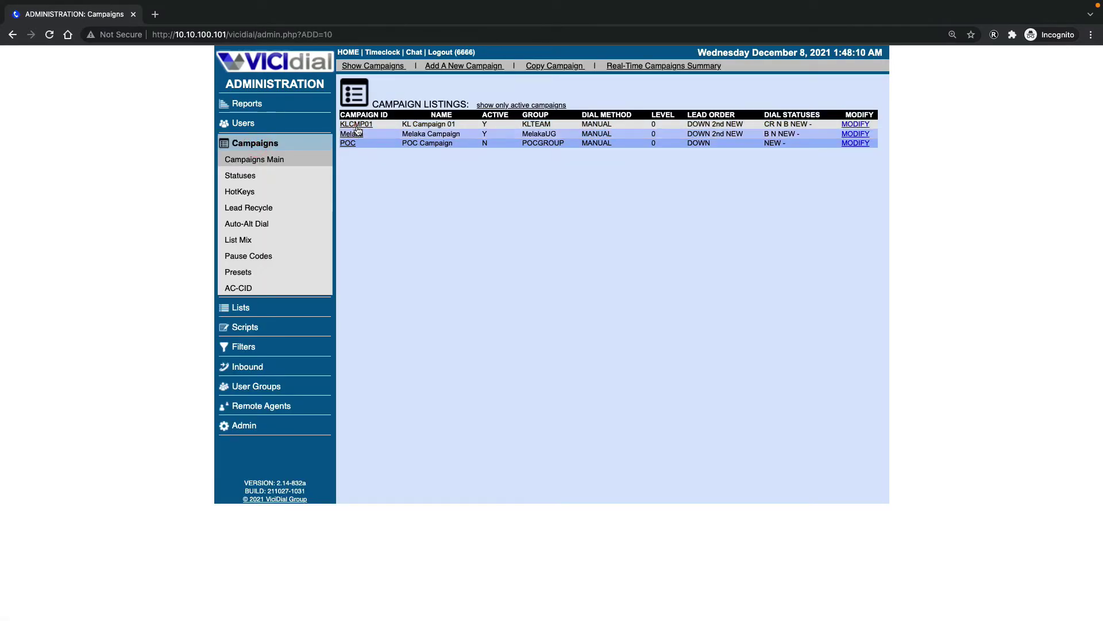
{"action": "left_click", "coordinate": [358, 130]}
{"action": "scroll", "coordinate": [623, 436], "scroll_direction": "down", "scroll_amount": 7}
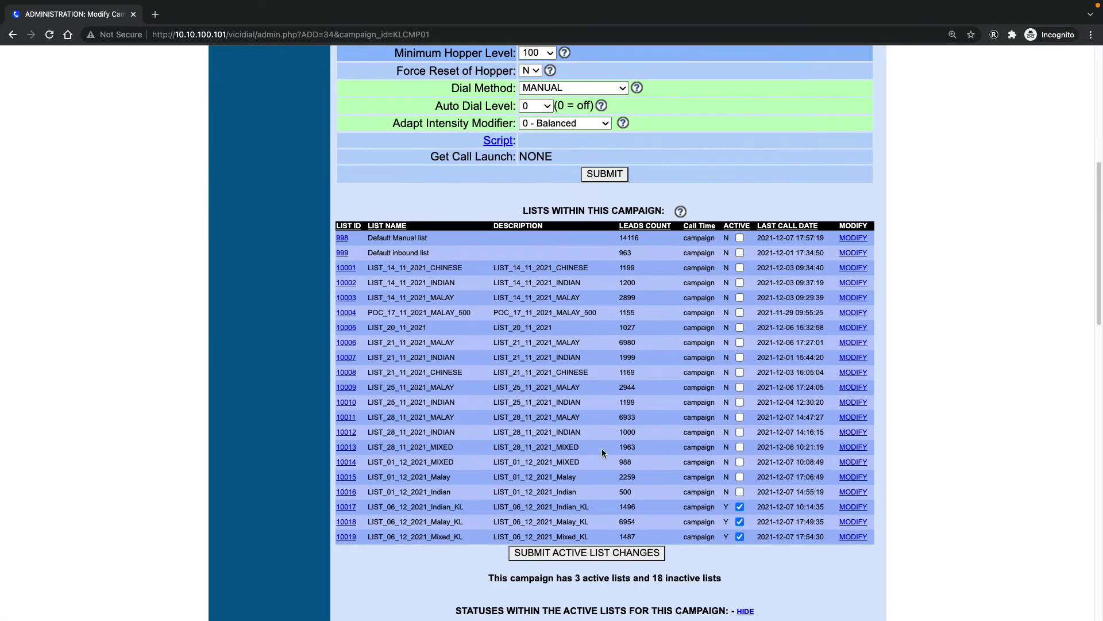
{"action": "left_click", "coordinate": [350, 537]}
Review list 10019's per-status CALLED counts and the 974 not-called subtotal
{"action": "scroll", "coordinate": [540, 393], "scroll_direction": "down", "scroll_amount": 1}
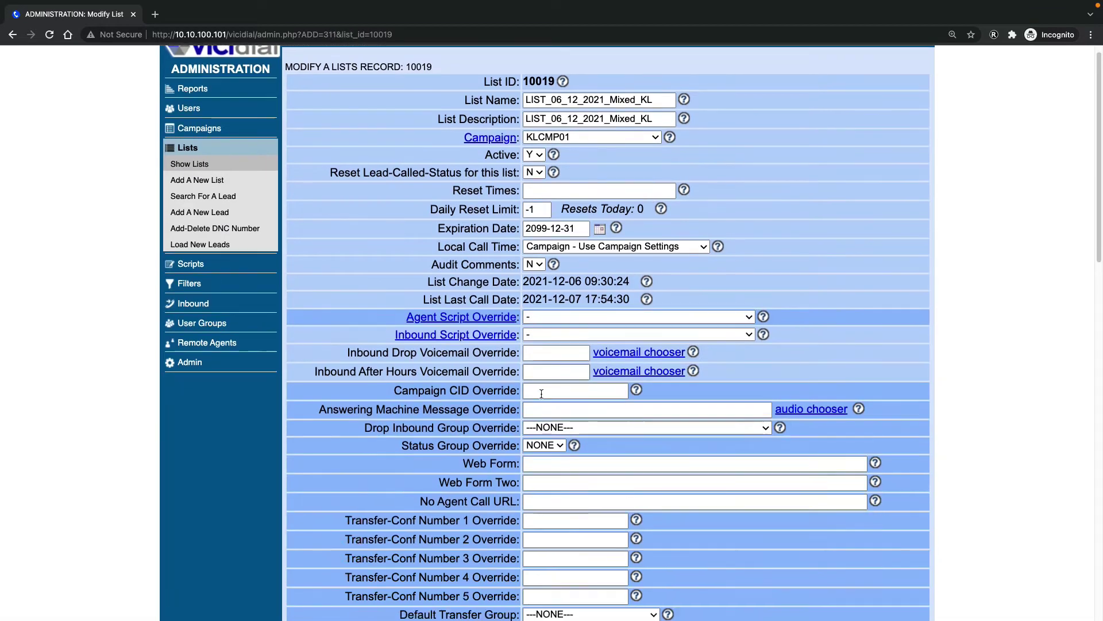
{"action": "scroll", "coordinate": [541, 393], "scroll_direction": "down", "scroll_amount": 9}
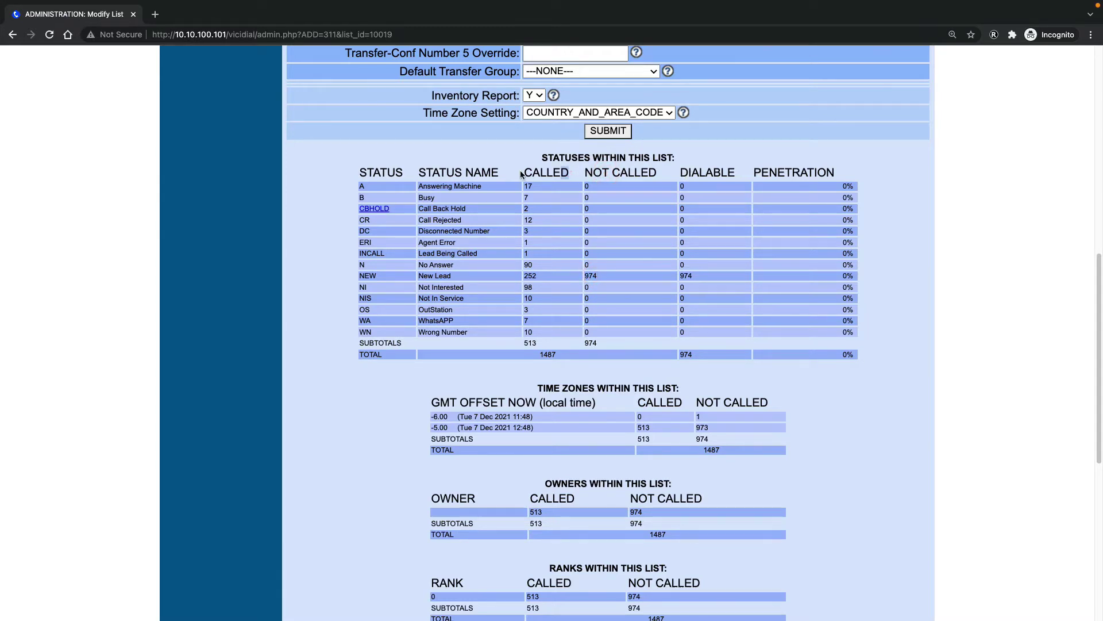
{"action": "double_click", "coordinate": [571, 172]}
{"action": "left_click", "coordinate": [414, 320]}
{"action": "double_click", "coordinate": [584, 344]}
{"action": "left_click", "coordinate": [423, 262]}
{"action": "scroll", "coordinate": [524, 264], "scroll_direction": "up", "scroll_amount": 10}
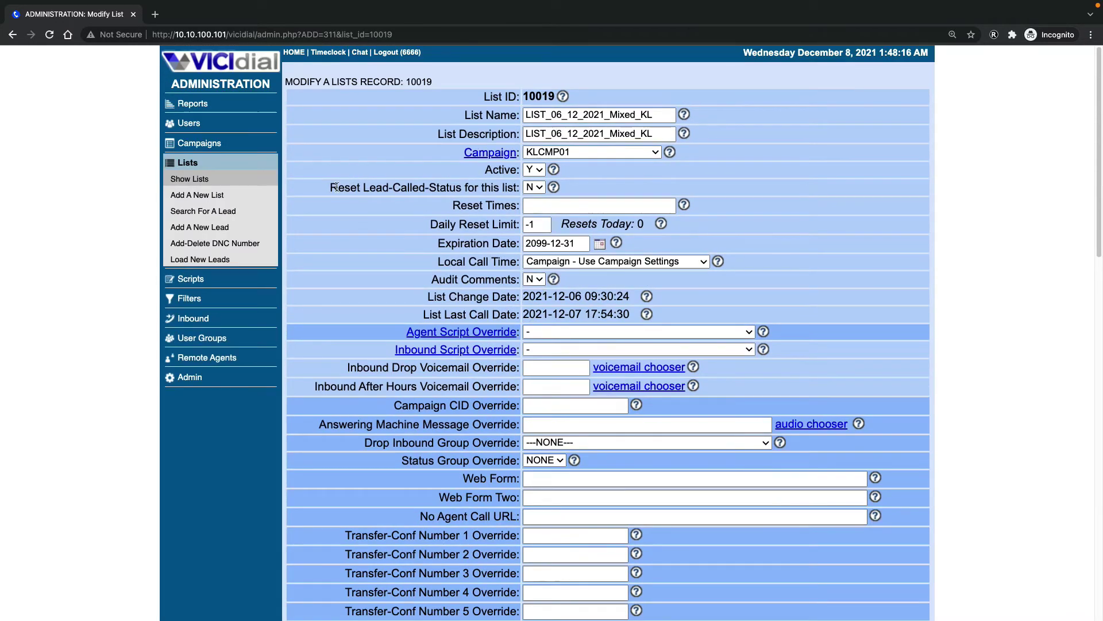
{"action": "left_click_drag", "start_coordinate": [329, 188], "coordinate": [508, 188]}
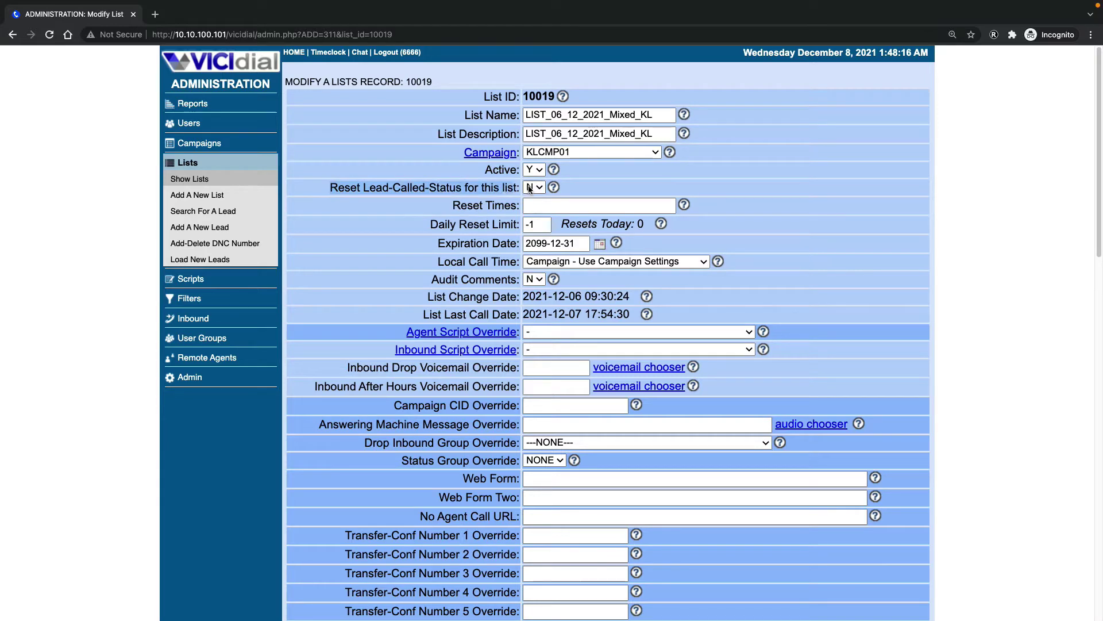
{"action": "left_click", "coordinate": [534, 187]}
{"action": "left_click", "coordinate": [534, 170]}
{"action": "scroll", "coordinate": [935, 325], "scroll_direction": "down", "scroll_amount": 5}
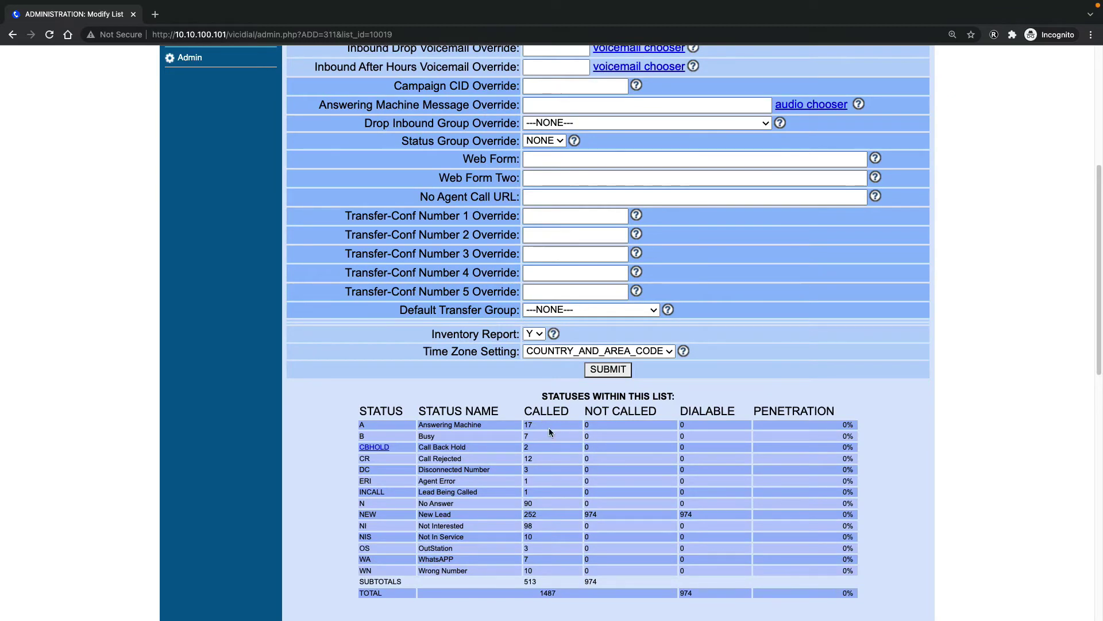
{"action": "scroll", "coordinate": [504, 447], "scroll_direction": "up", "scroll_amount": 5}
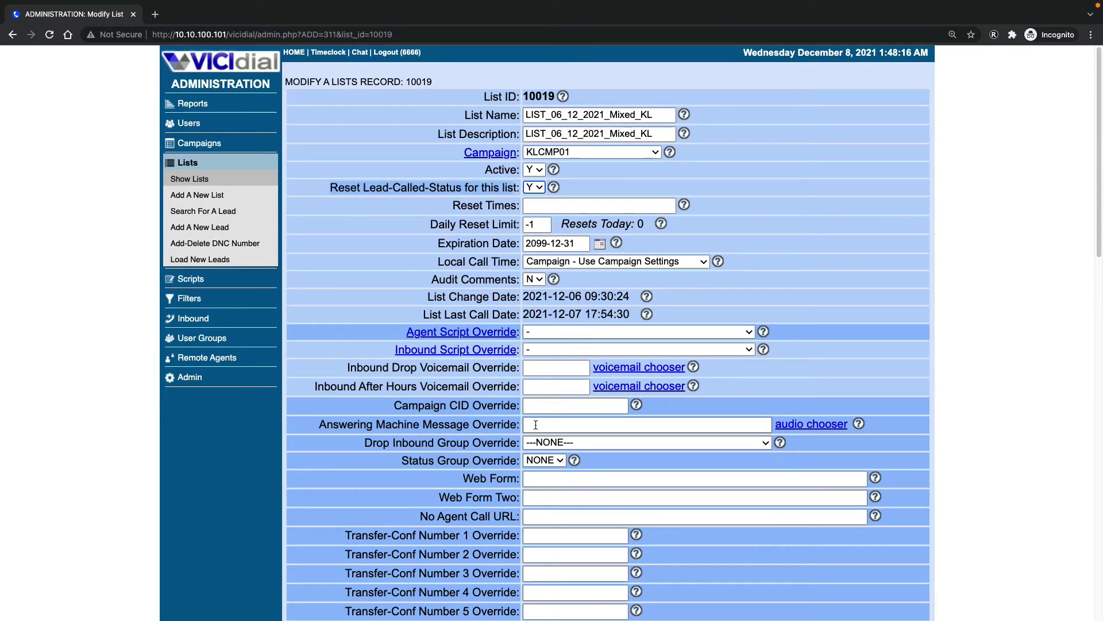
{"action": "left_click", "coordinate": [196, 142]}
{"action": "left_click", "coordinate": [363, 126]}
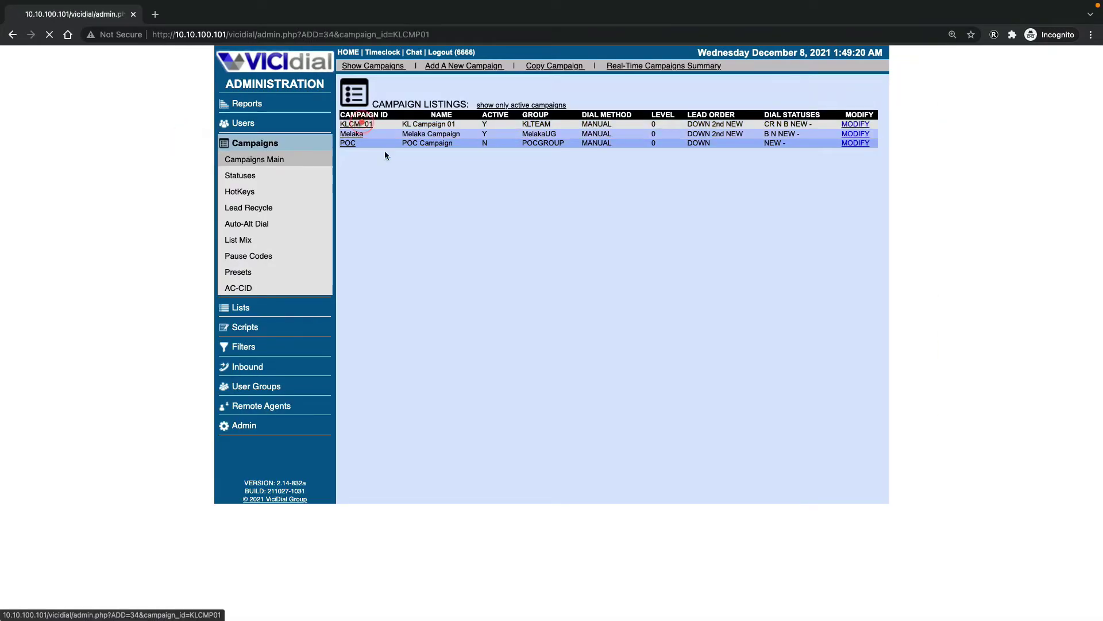
{"action": "scroll", "coordinate": [597, 353], "scroll_direction": "down", "scroll_amount": 1}
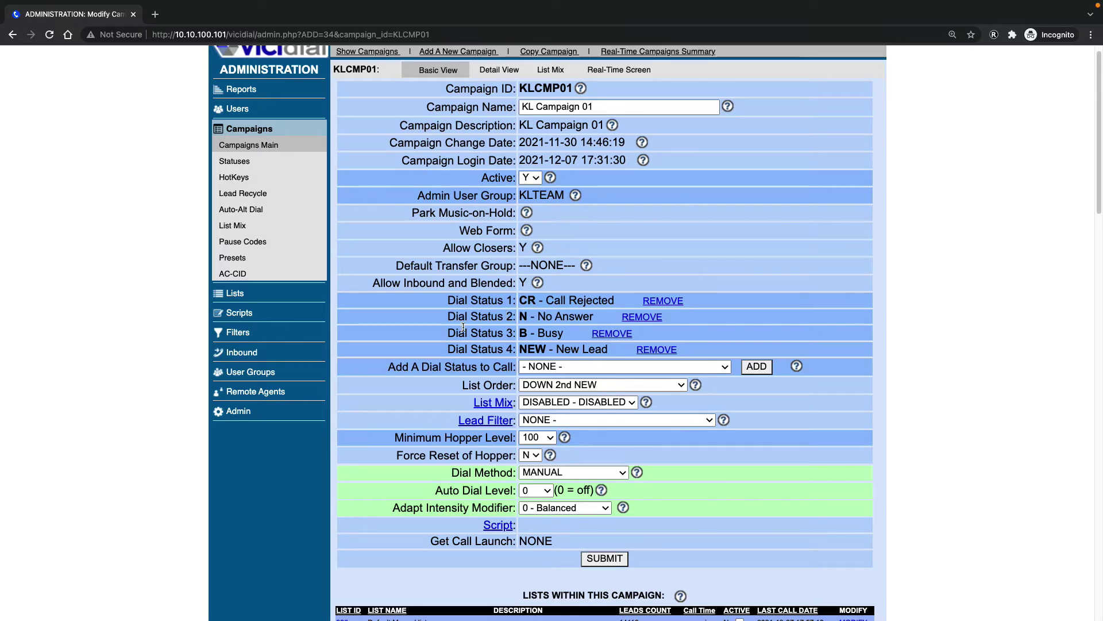
{"action": "scroll", "coordinate": [462, 326], "scroll_direction": "down", "scroll_amount": 12}
{"action": "left_click", "coordinate": [346, 211]}
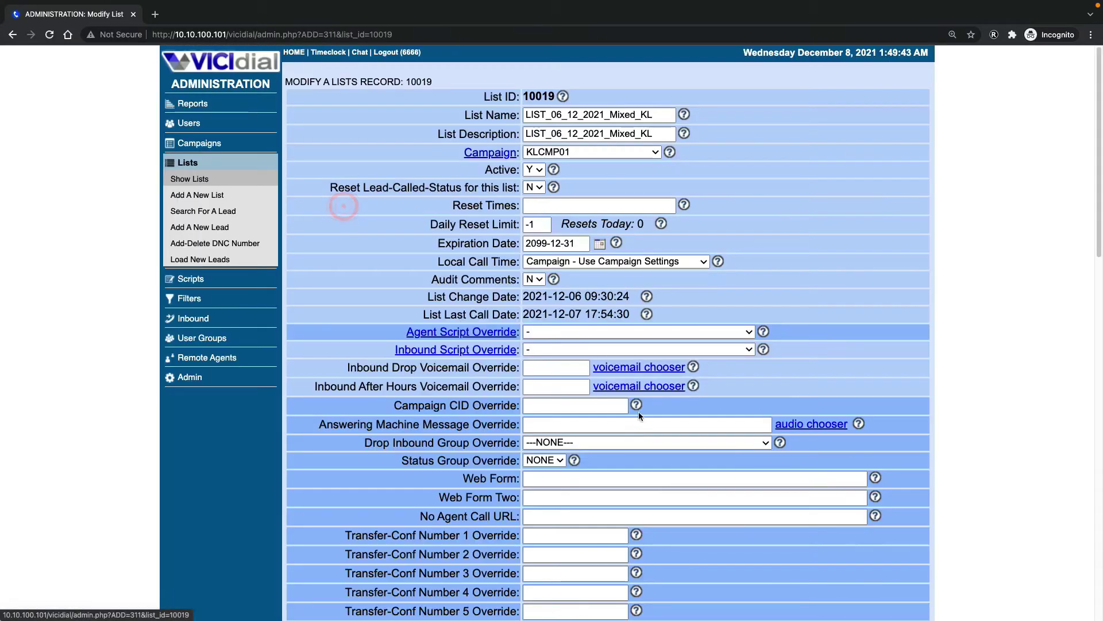
{"action": "scroll", "coordinate": [655, 446], "scroll_direction": "down", "scroll_amount": 6}
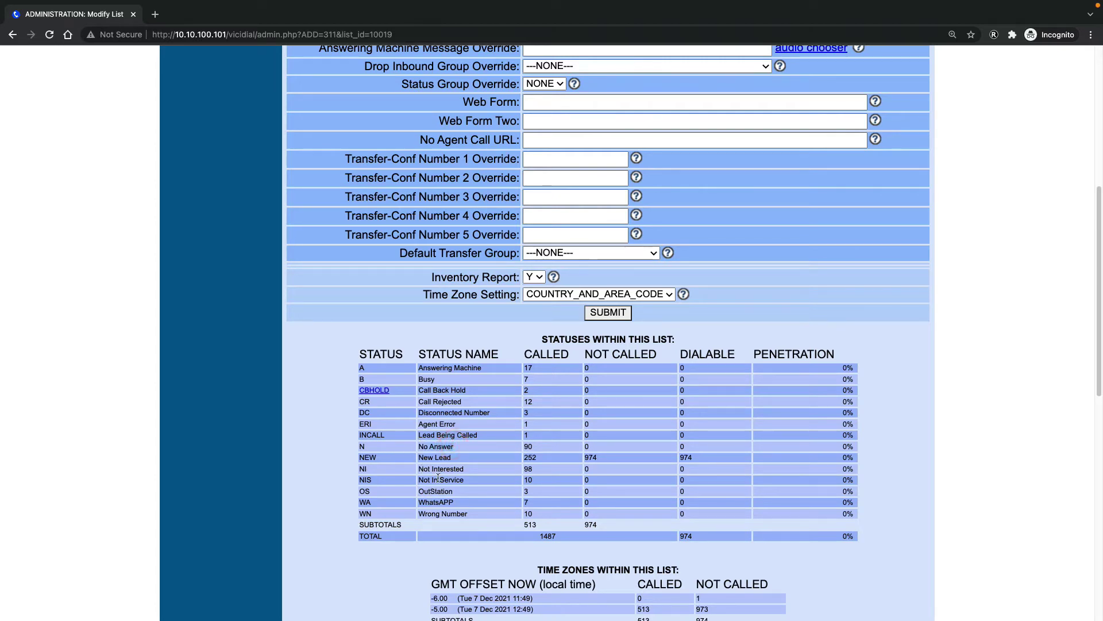
{"action": "scroll", "coordinate": [438, 477], "scroll_direction": "up", "scroll_amount": 7}
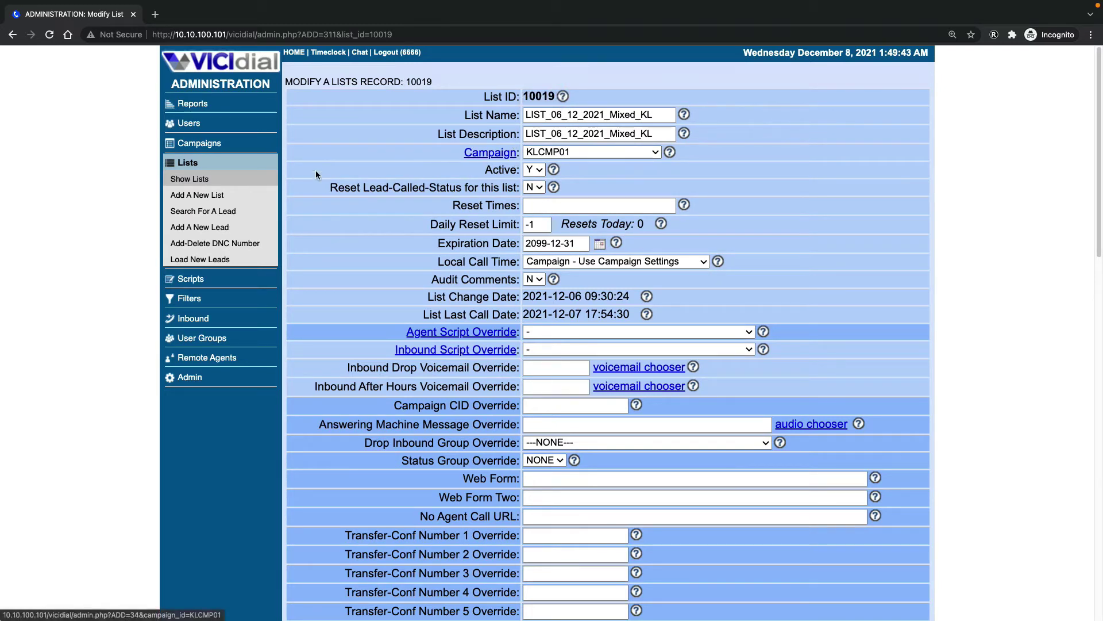
{"action": "left_click_drag", "start_coordinate": [227, 34], "coordinate": [189, 36]}
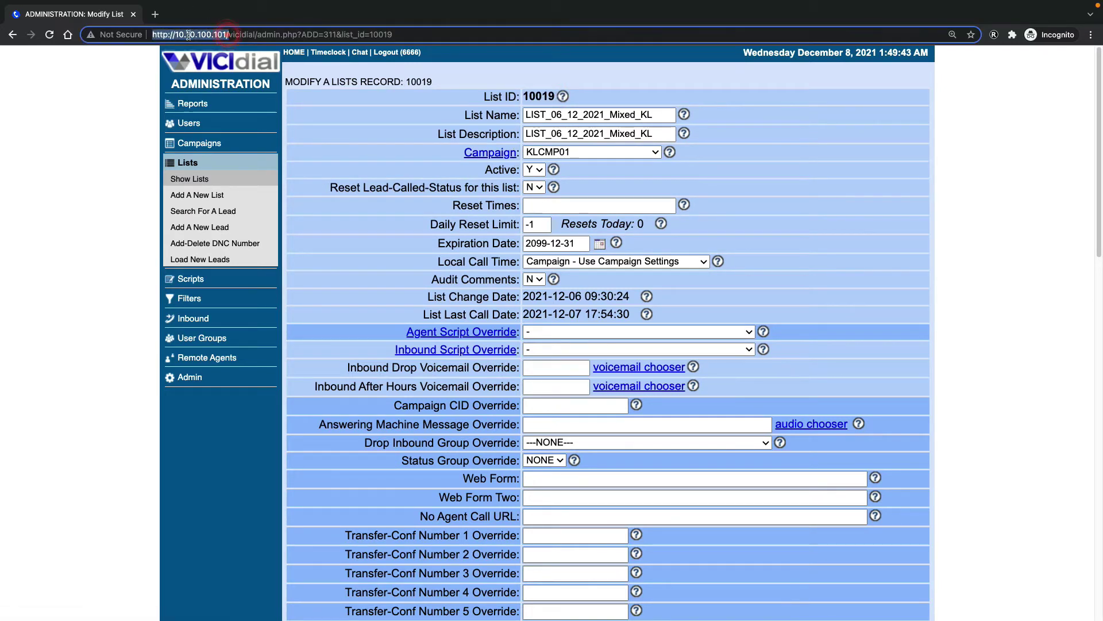
Load the server's /adminer.php login page in a new browser tab
{"action": "right_click", "coordinate": [189, 35]}
{"action": "left_click", "coordinate": [222, 114]}
{"action": "left_click", "coordinate": [156, 15]}
{"action": "right_click", "coordinate": [168, 35]}
{"action": "left_click", "coordinate": [207, 100]}
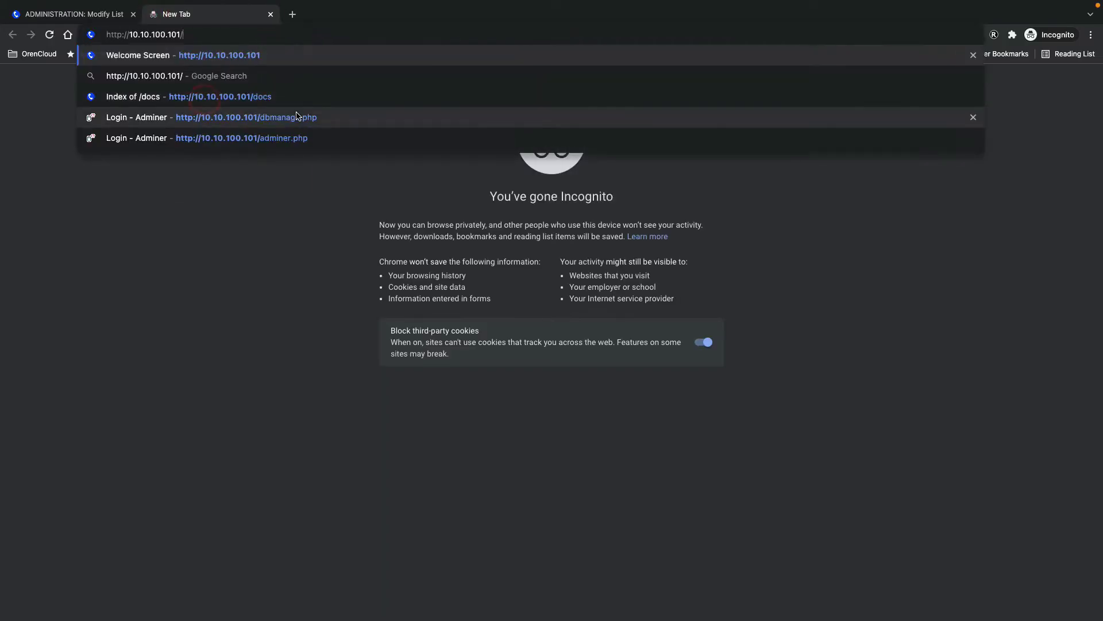
{"action": "type", "text": "/admin"}
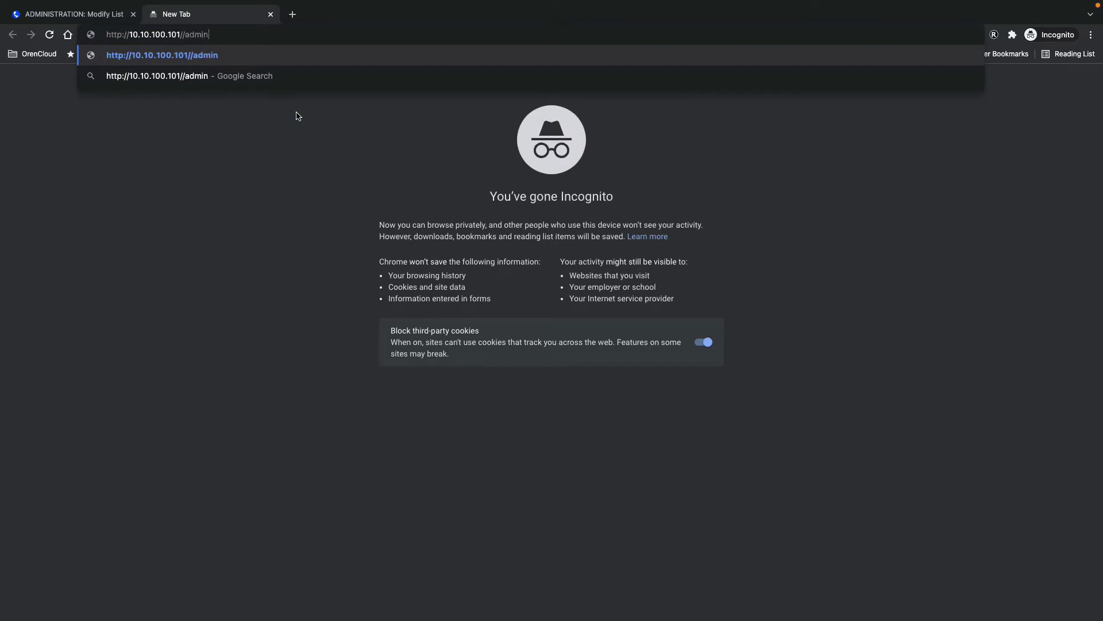
{"action": "type", "text": "er.php"}
{"action": "key", "text": "Return"}
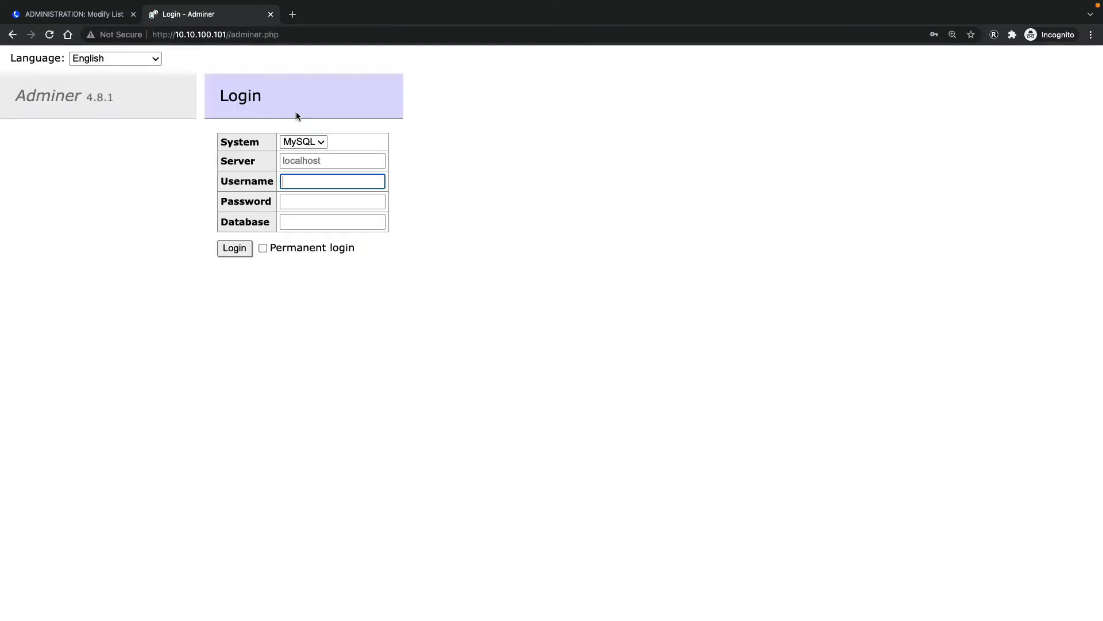
Log in to Adminer and open the vicidial_list table in the asterisk database
{"action": "type", "text": "admin"}
{"action": "key", "text": "Tab"}
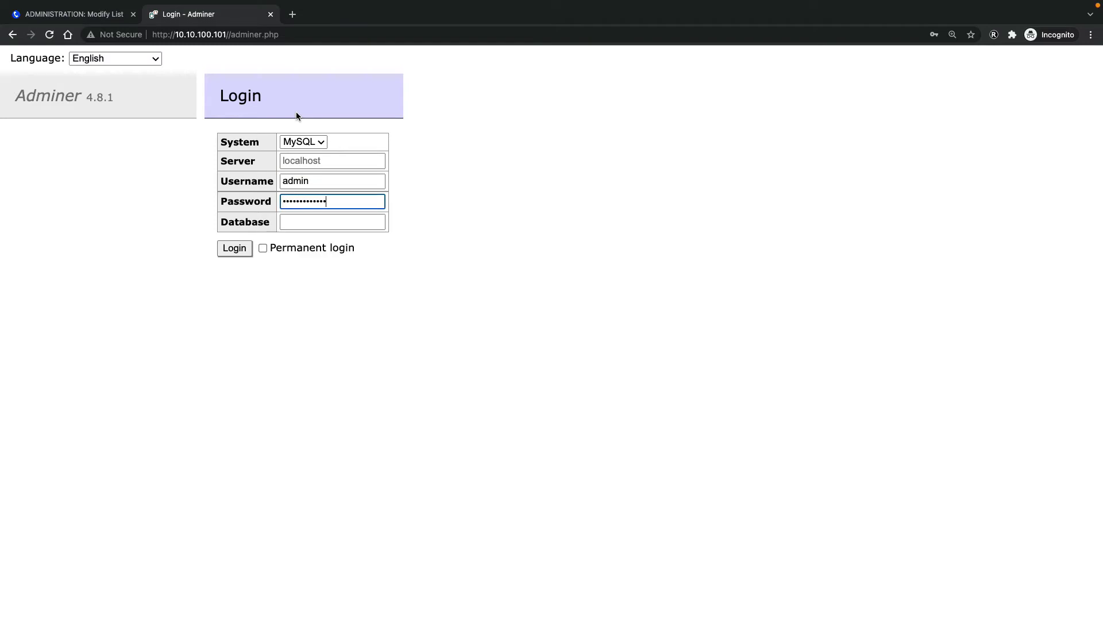
{"action": "key", "text": "Return"}
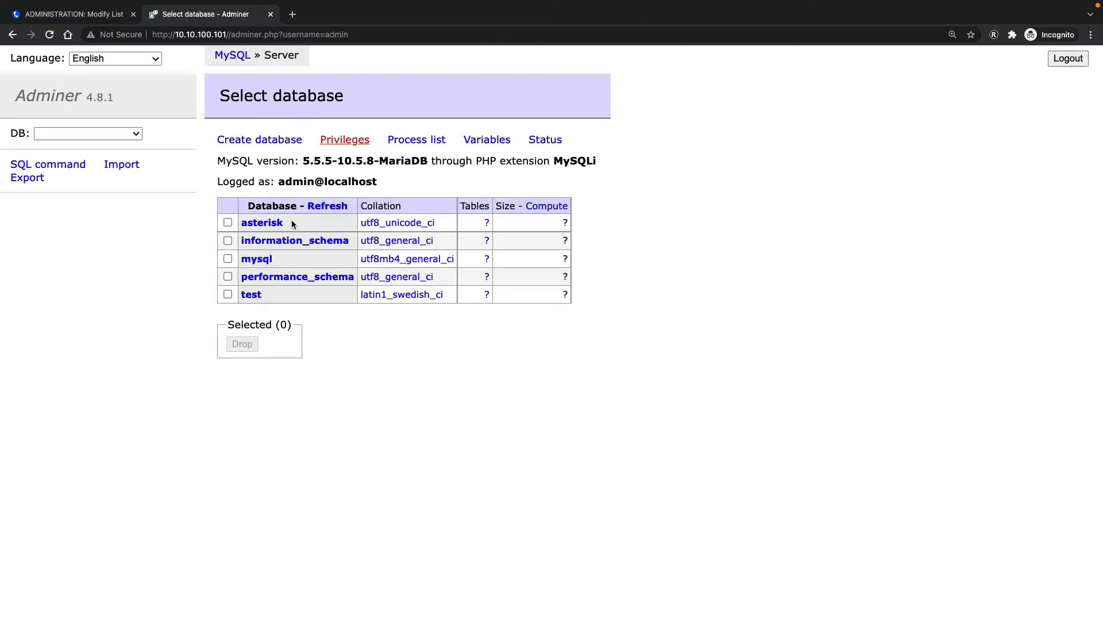
{"action": "left_click", "coordinate": [258, 224]}
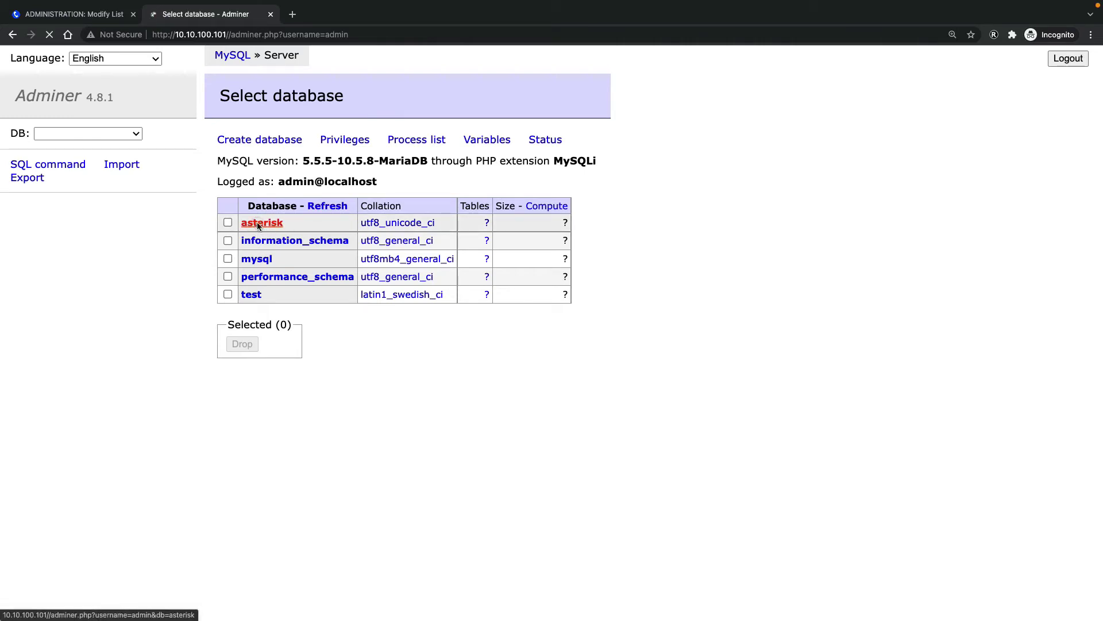
{"action": "scroll", "coordinate": [387, 293], "scroll_direction": "down", "scroll_amount": 2}
{"action": "scroll", "coordinate": [392, 302], "scroll_direction": "down", "scroll_amount": 3}
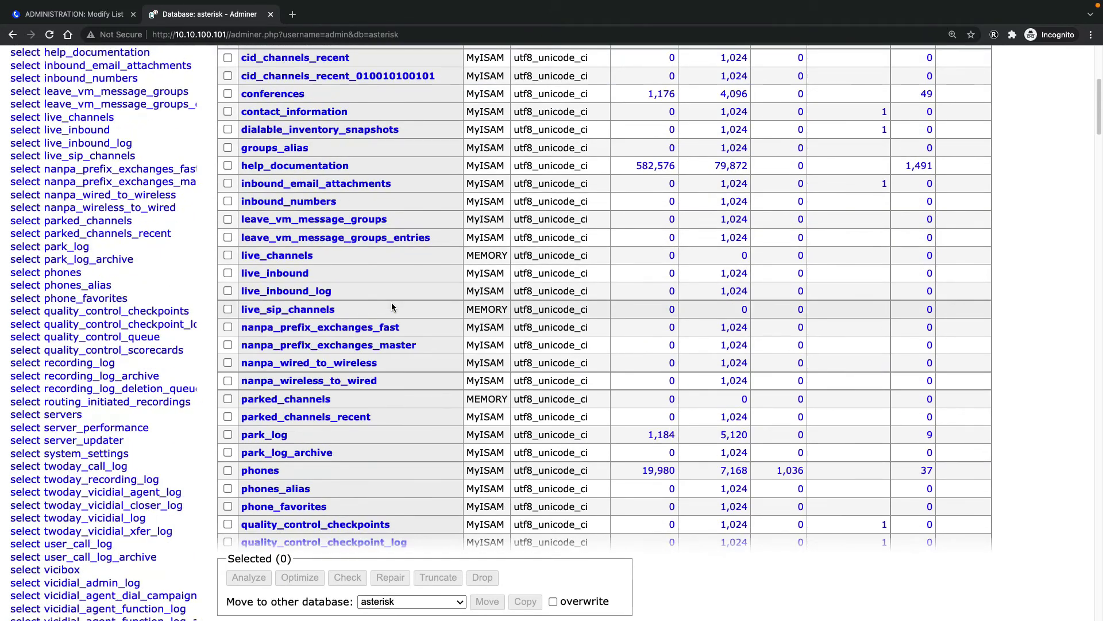
{"action": "key", "text": "ctrl+f"}
{"action": "type", "text": "vic"}
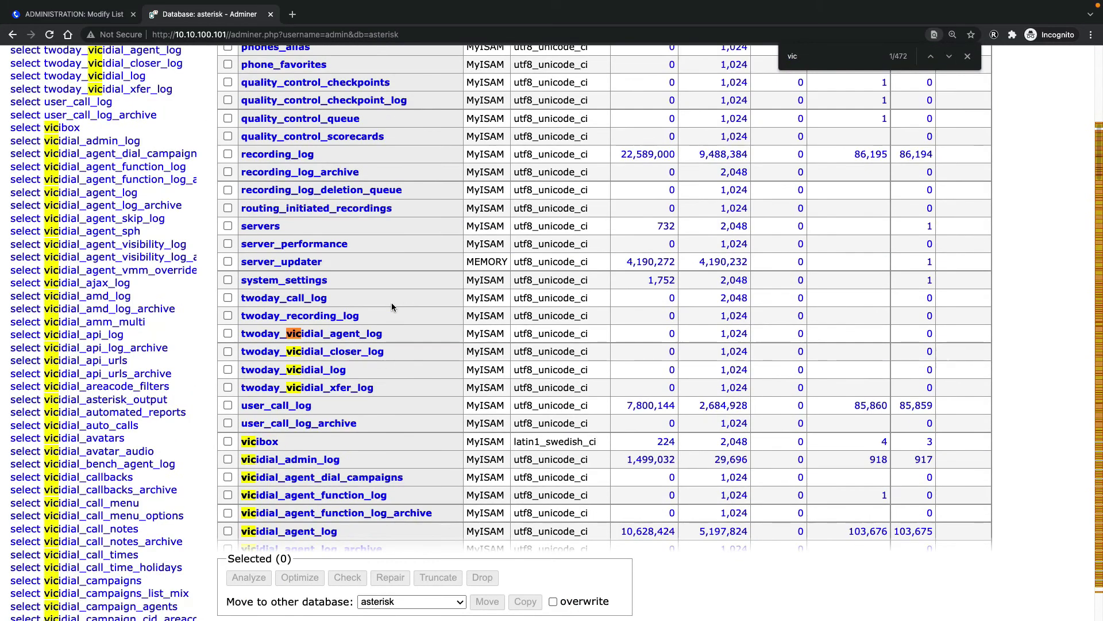
{"action": "type", "text": "idial_list"}
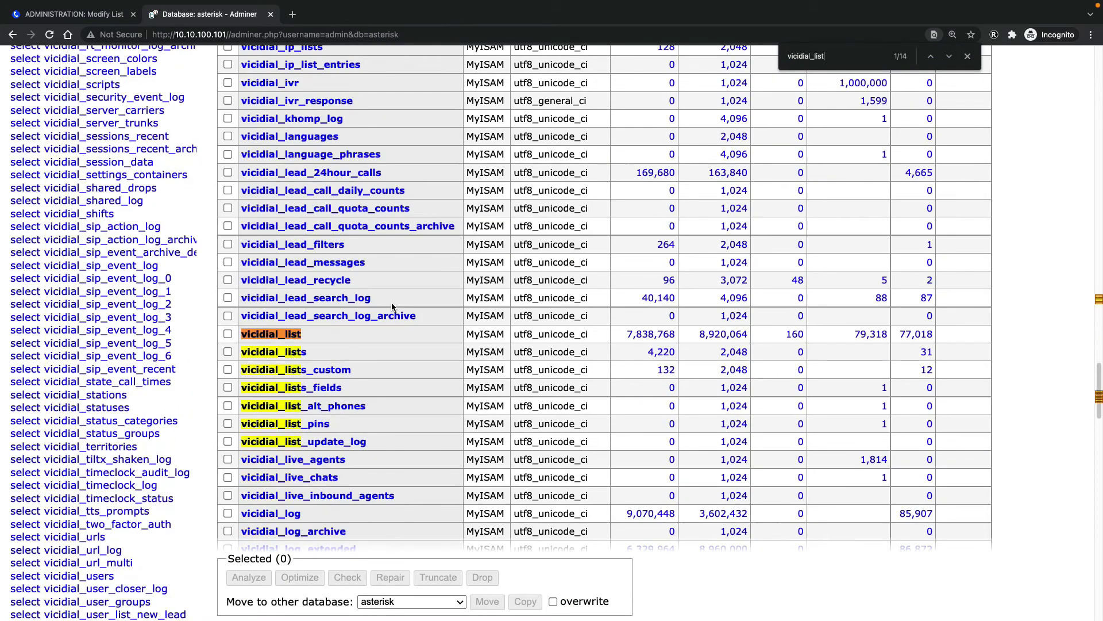
{"action": "left_click", "coordinate": [269, 337]}
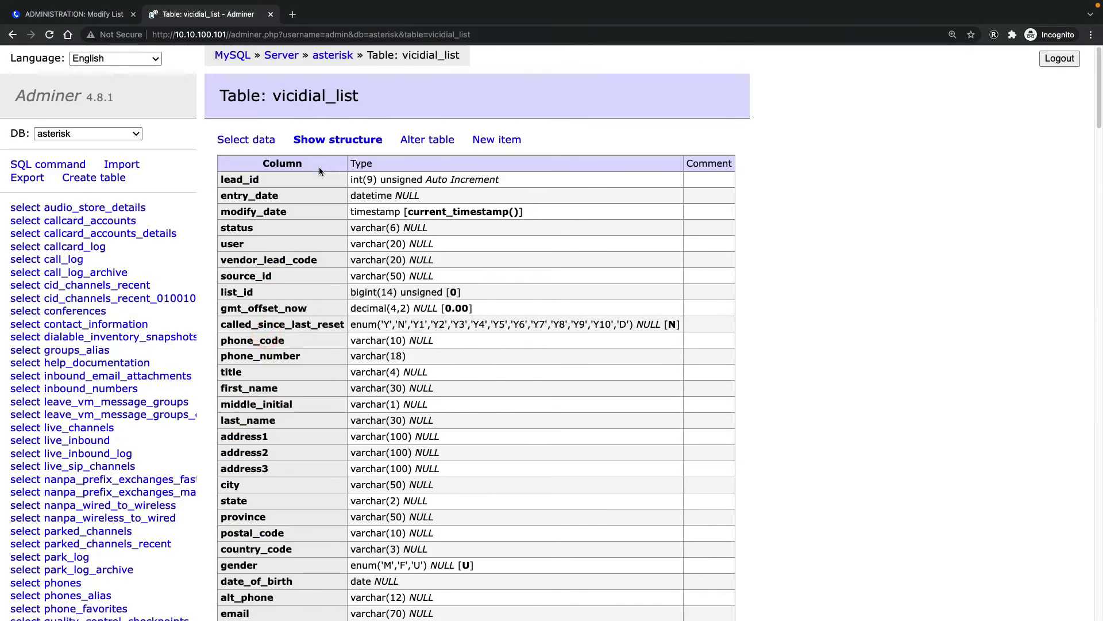
Show vicidial_list rows with only the status and called_since_last_reset columns
{"action": "left_click", "coordinate": [241, 144]}
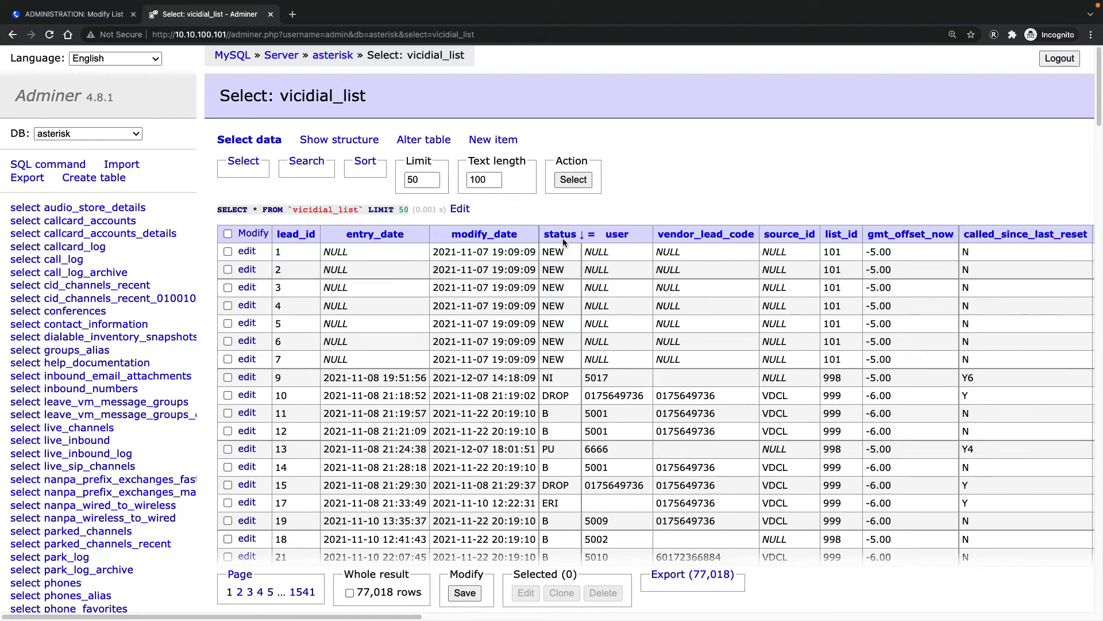
{"action": "left_click", "coordinate": [242, 164]}
{"action": "left_click", "coordinate": [350, 179]}
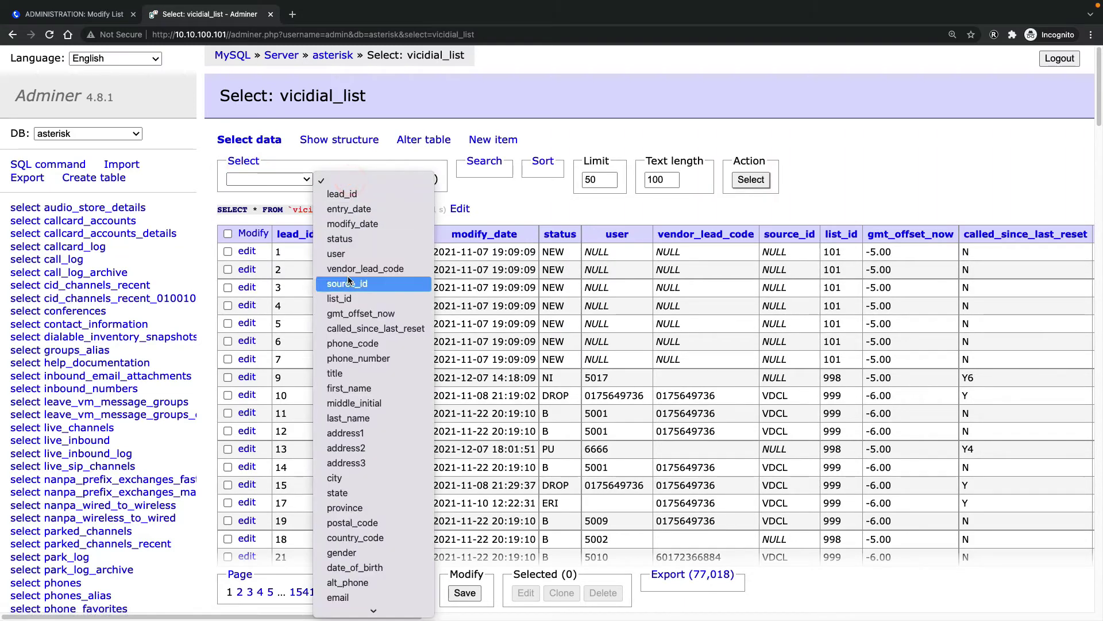
{"action": "left_click", "coordinate": [344, 239]}
{"action": "left_click", "coordinate": [353, 196]}
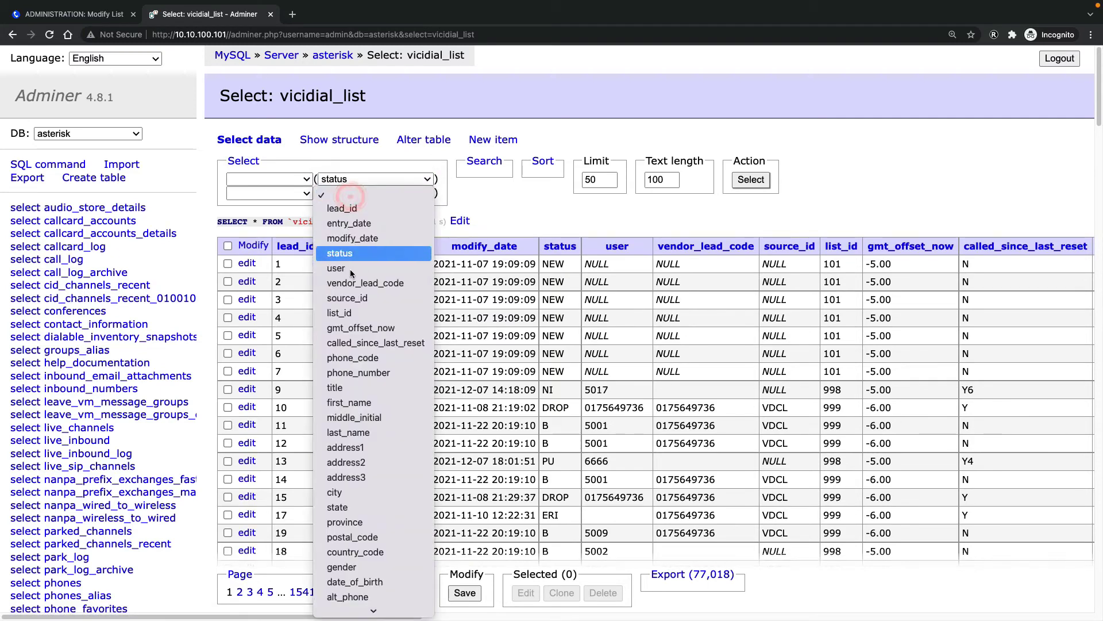
{"action": "scroll", "coordinate": [365, 443], "scroll_direction": "down", "scroll_amount": 3}
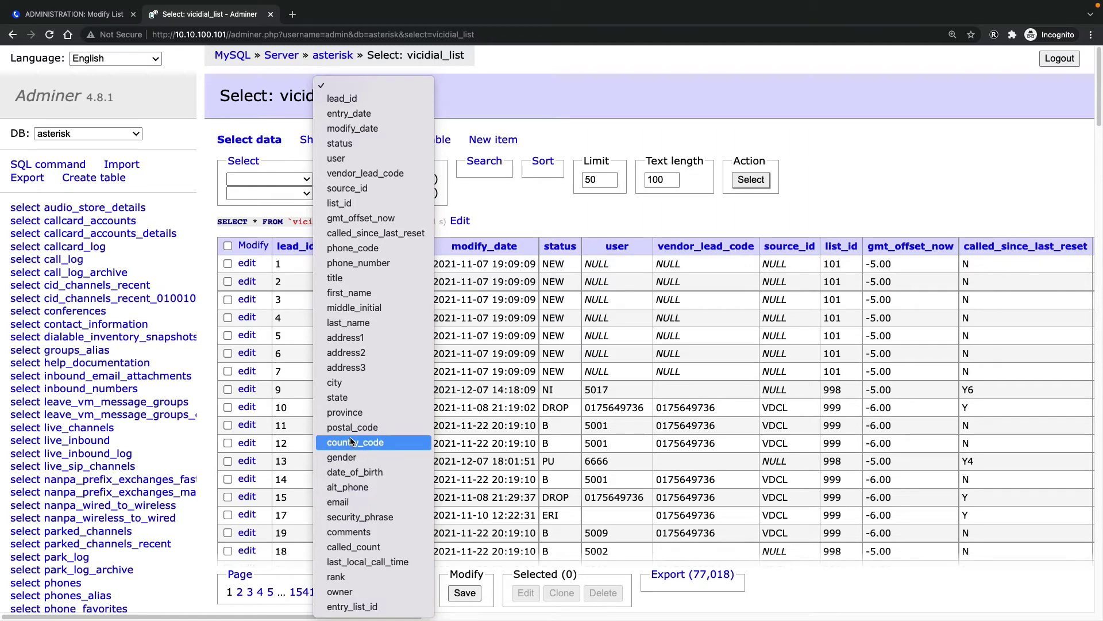
{"action": "key", "text": "c"}
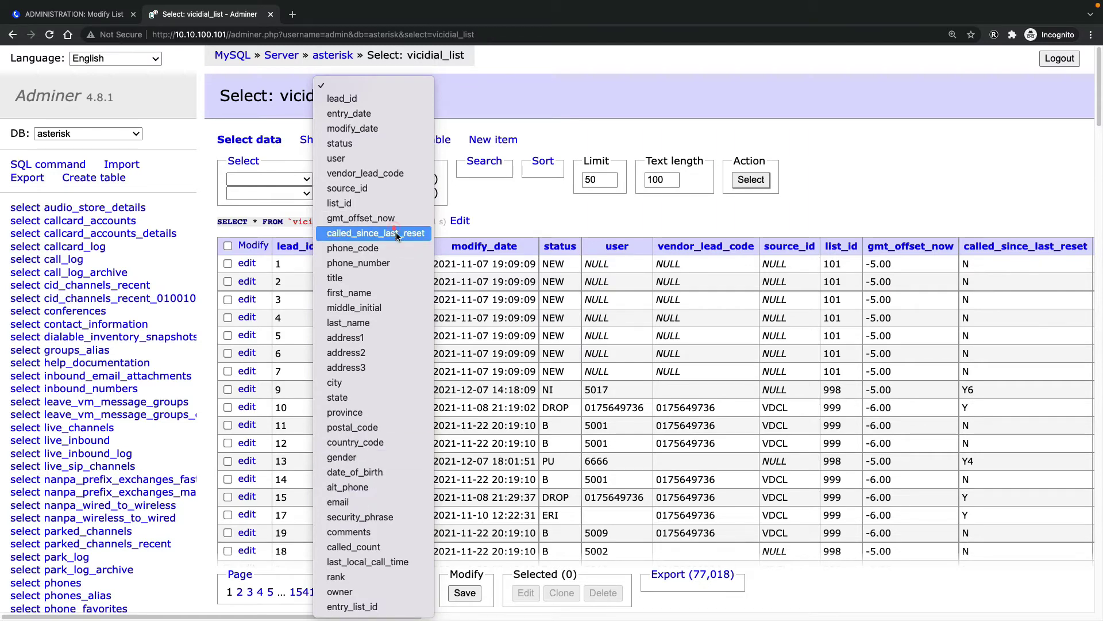
{"action": "left_click", "coordinate": [395, 233]}
{"action": "left_click", "coordinate": [751, 180]}
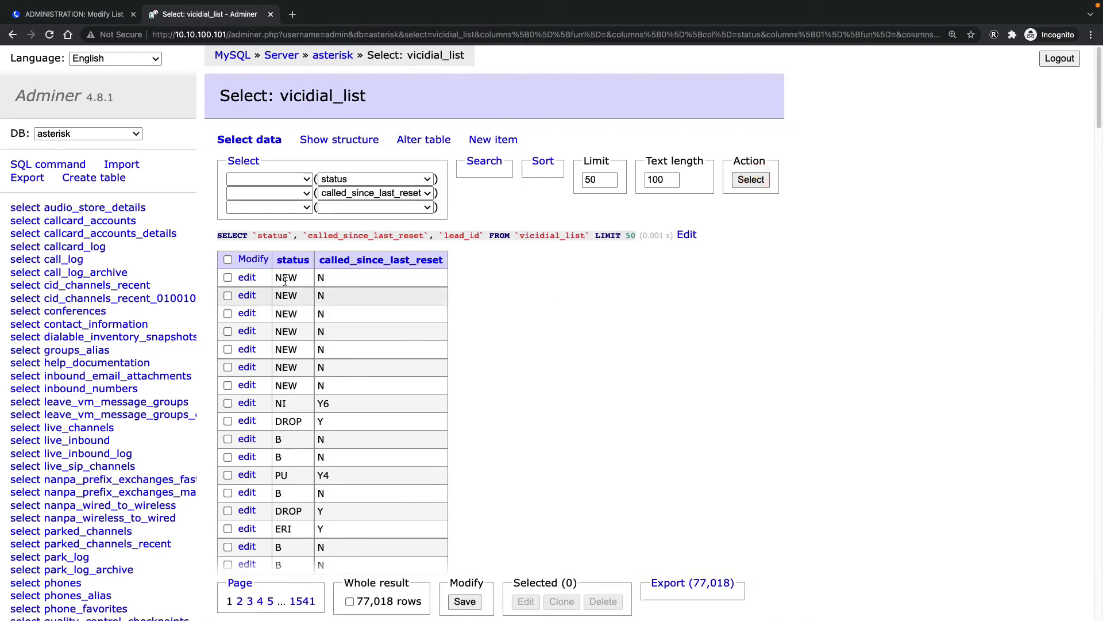
Compare values: a NEW row has called_since_last_reset N, a DROP row has Y
{"action": "double_click", "coordinate": [296, 385]}
{"action": "double_click", "coordinate": [323, 386]}
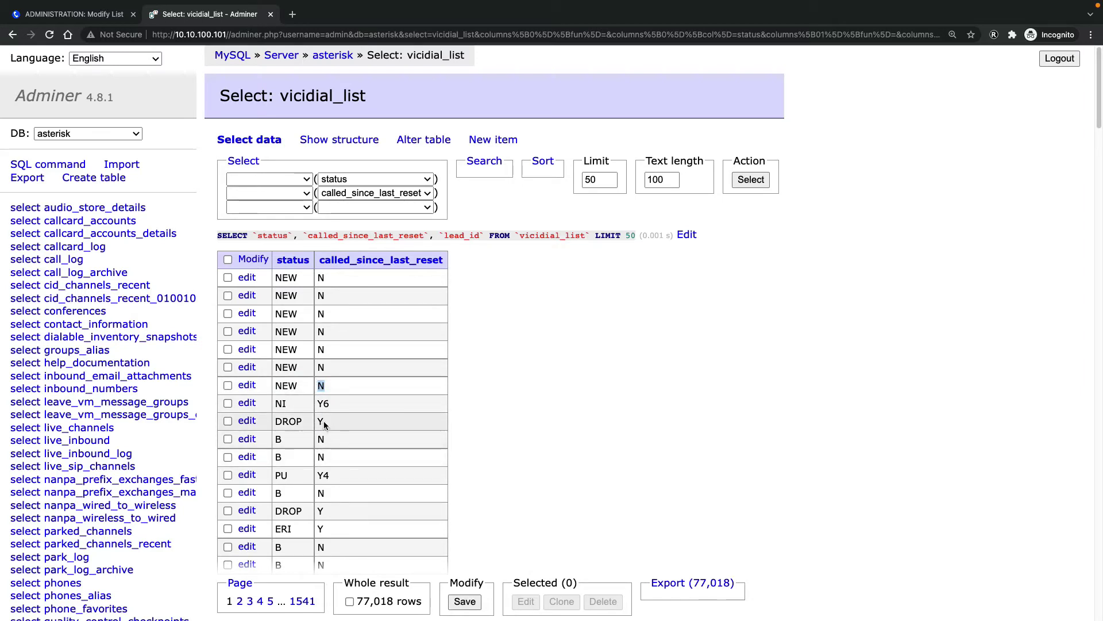
{"action": "mouse_move", "coordinate": [336, 263]}
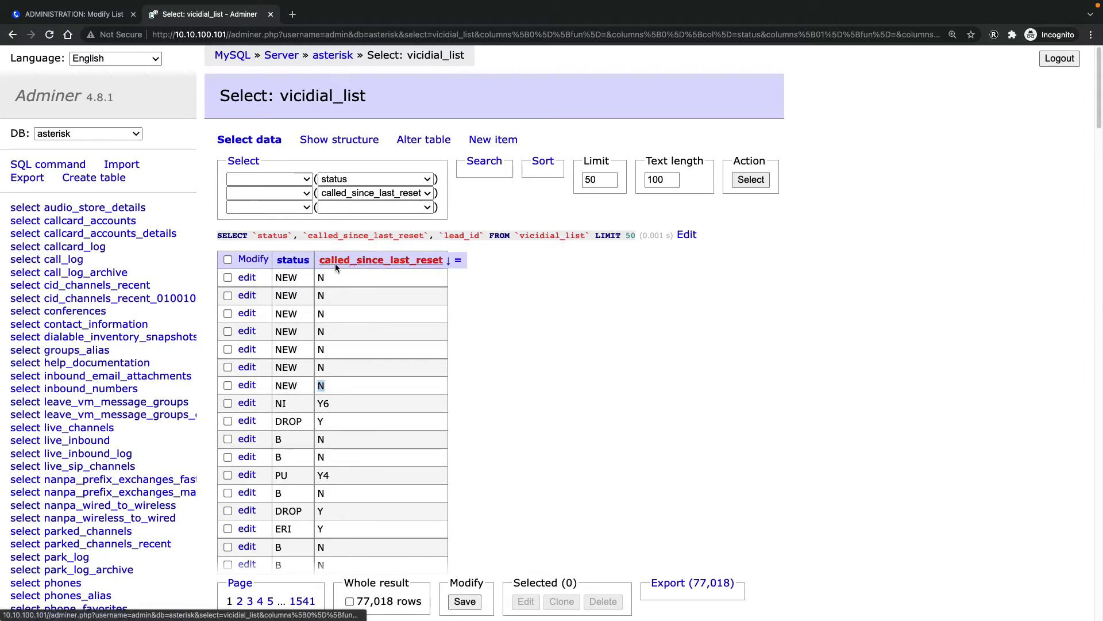
{"action": "left_click", "coordinate": [319, 420]}
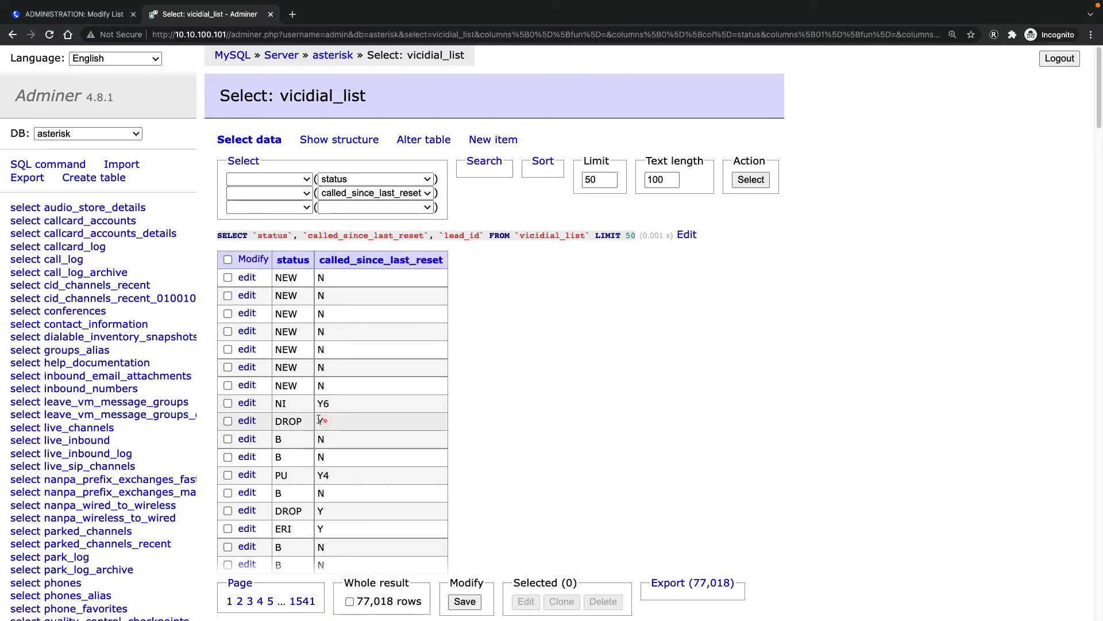
{"action": "double_click", "coordinate": [319, 420]}
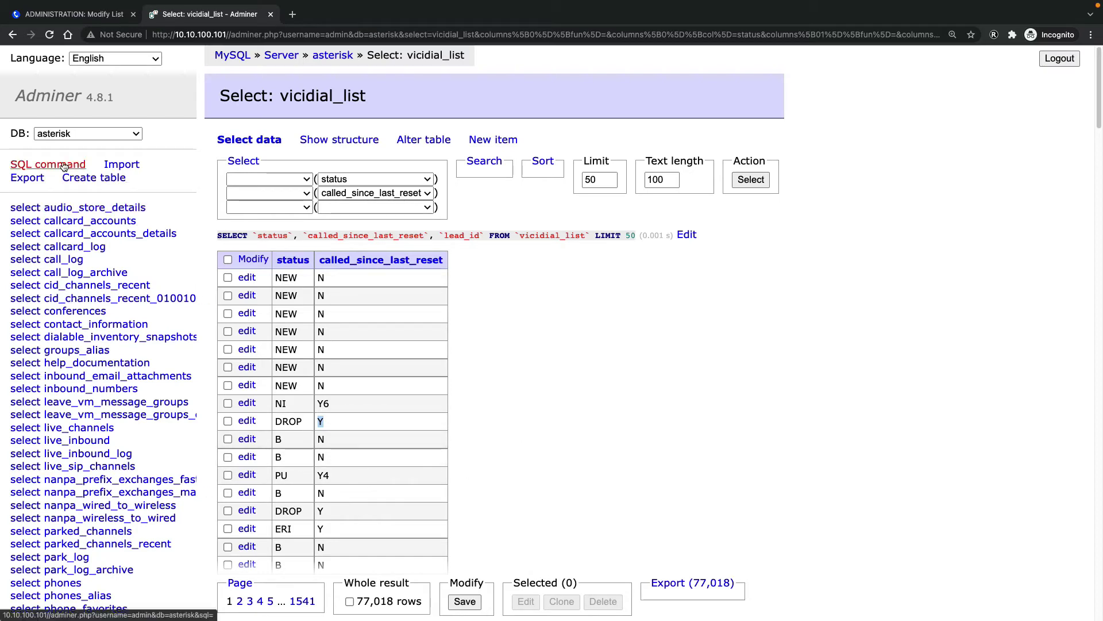
{"action": "right_click", "coordinate": [42, 162]}
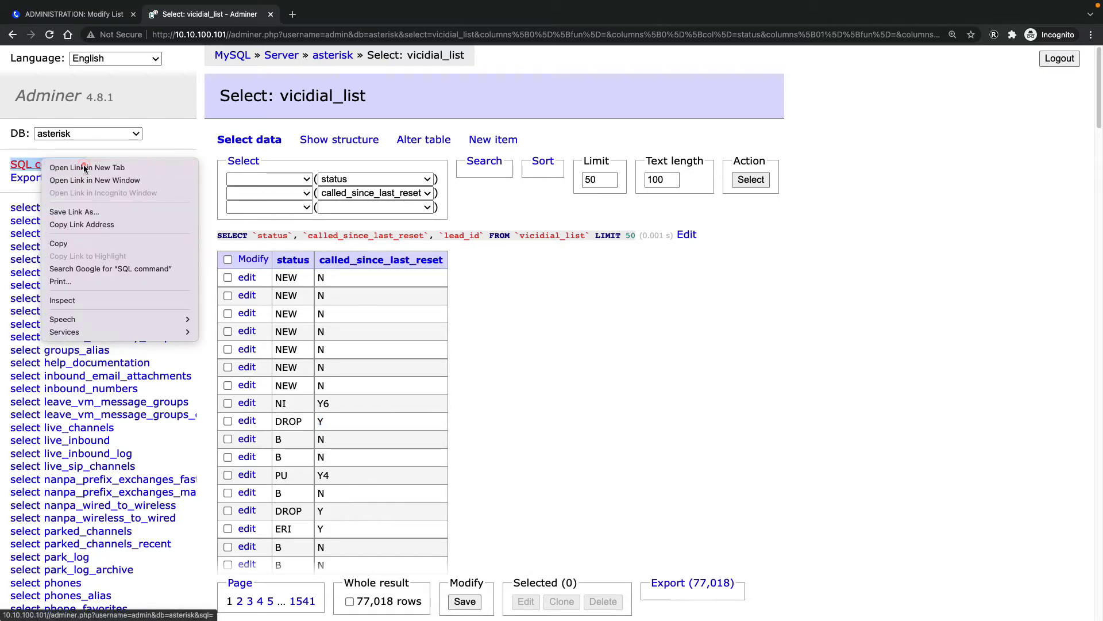
On a new SQL command page, type 'UPDATE vicidial_list set called_since_last_reset'
{"action": "left_click", "coordinate": [85, 167]}
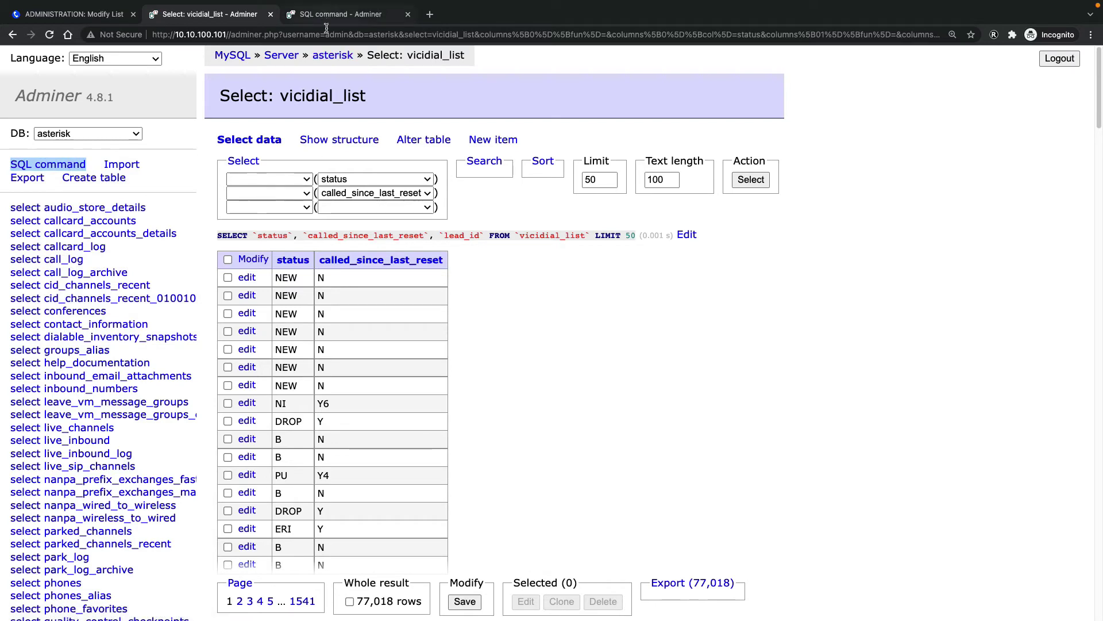
{"action": "left_click", "coordinate": [343, 14]}
{"action": "left_click", "coordinate": [368, 223]}
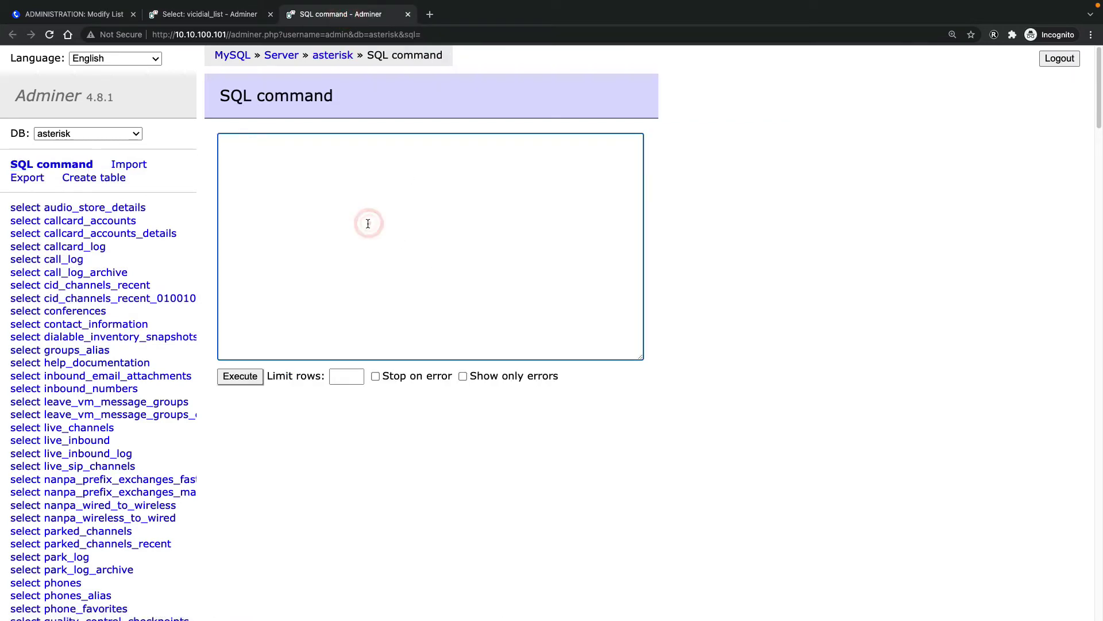
{"action": "type", "text": "UPDATE vicidial_list set called_"}
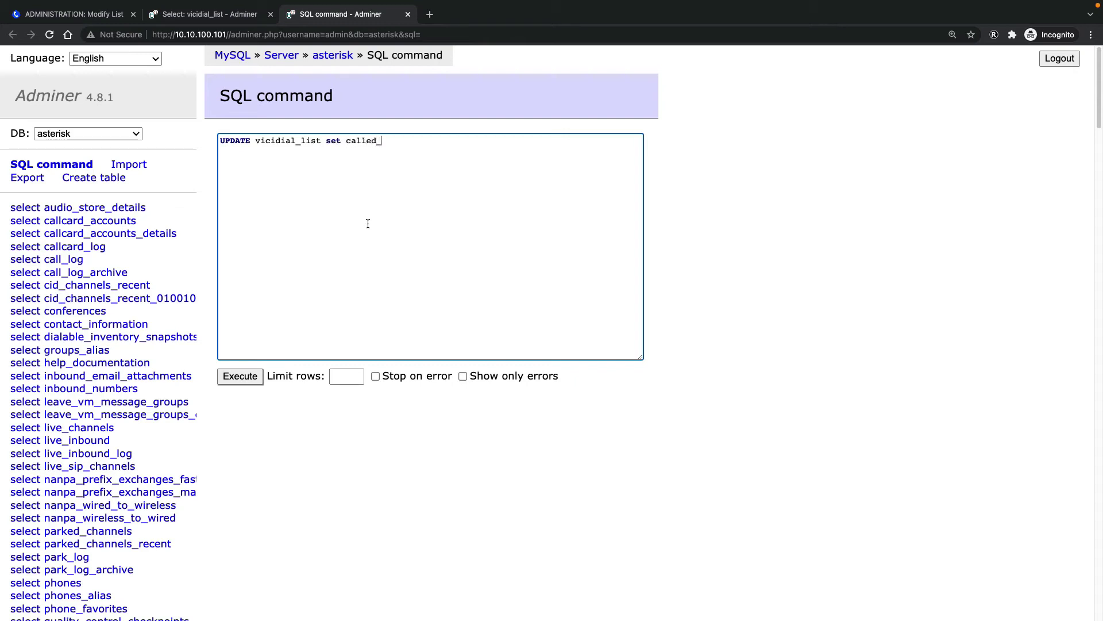
{"action": "type", "text": "since_last_reset"}
Check the column name, then complete the query to = "N" WHERE status = "N"
{"action": "left_click", "coordinate": [210, 14]}
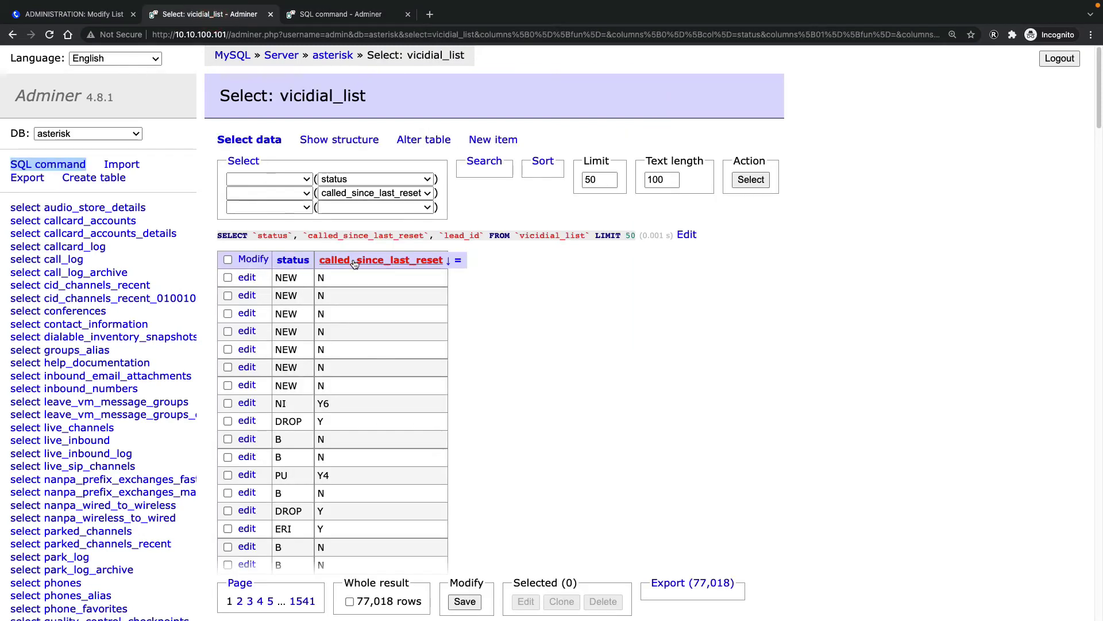
{"action": "left_click", "coordinate": [363, 17]}
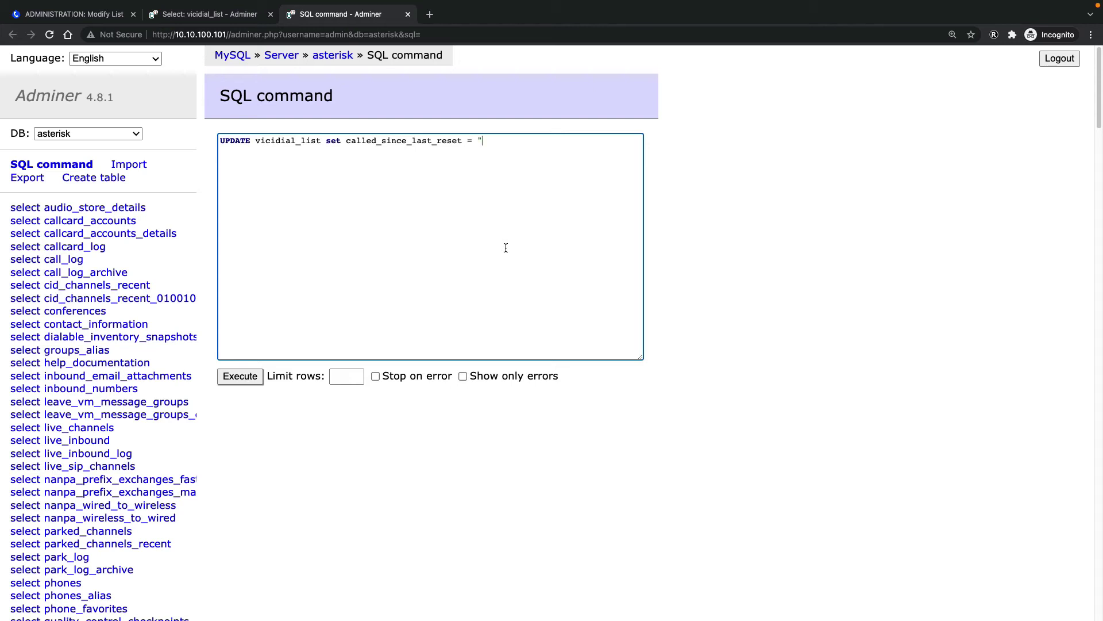
{"action": "type", "text": "N\" WHERE status = \"N"}
Confirm list ID 10019 in VICIdial and append 'and' to the query's WHERE clause
{"action": "left_click", "coordinate": [89, 18]}
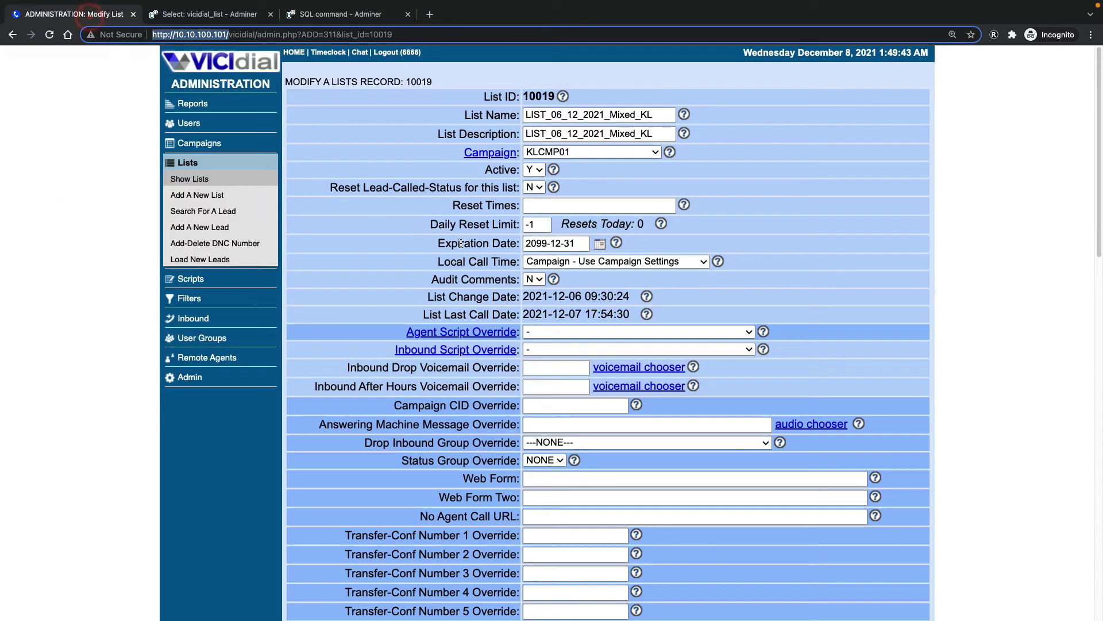
{"action": "double_click", "coordinate": [543, 97]}
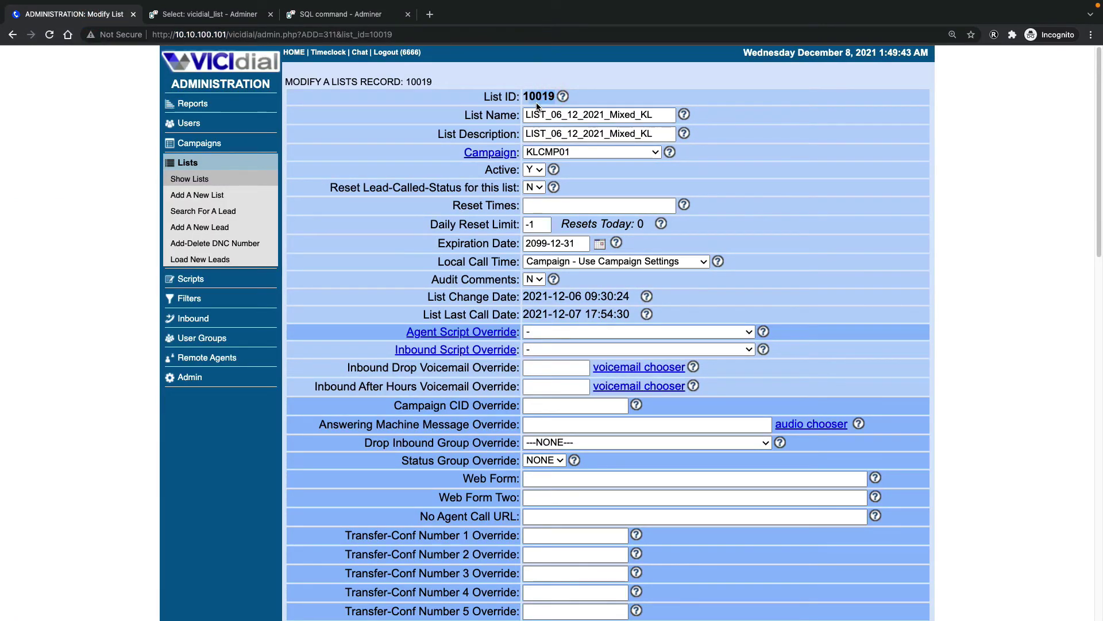
{"action": "left_click", "coordinate": [360, 15]}
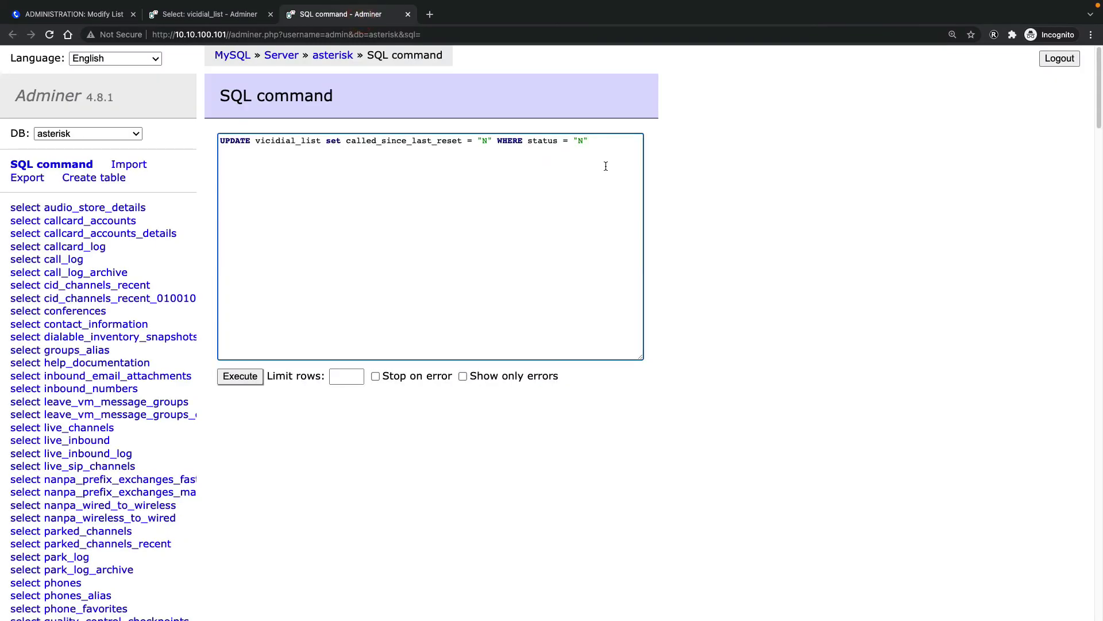
{"action": "type", "text": "and"}
Locate the list_id column among all vicidial_list columns, then return to the query
{"action": "left_click", "coordinate": [193, 16]}
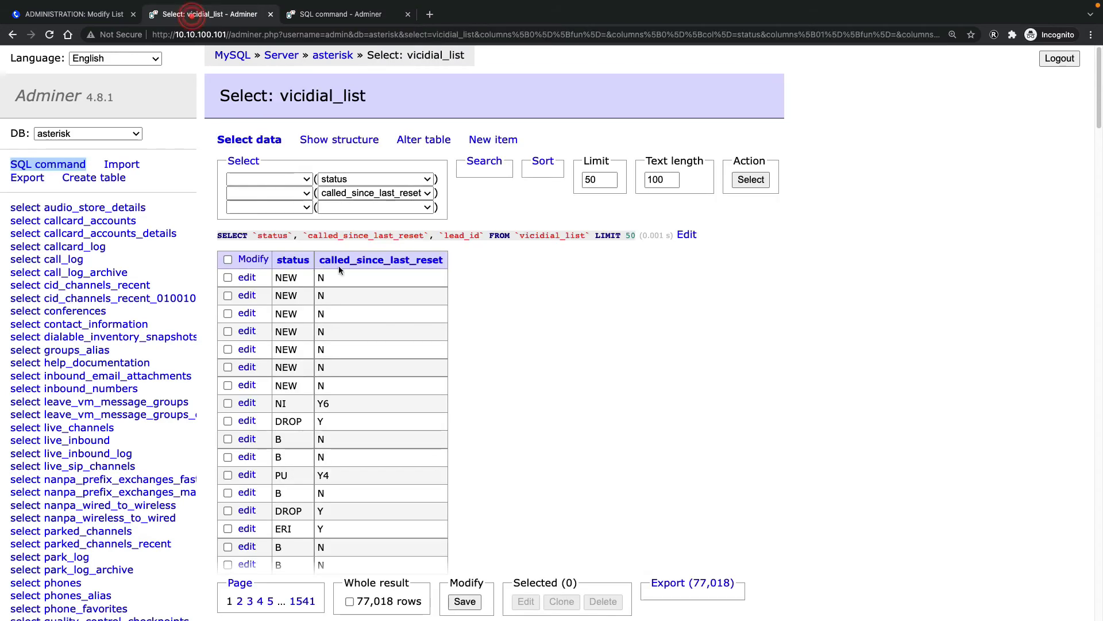
{"action": "left_click", "coordinate": [262, 141]}
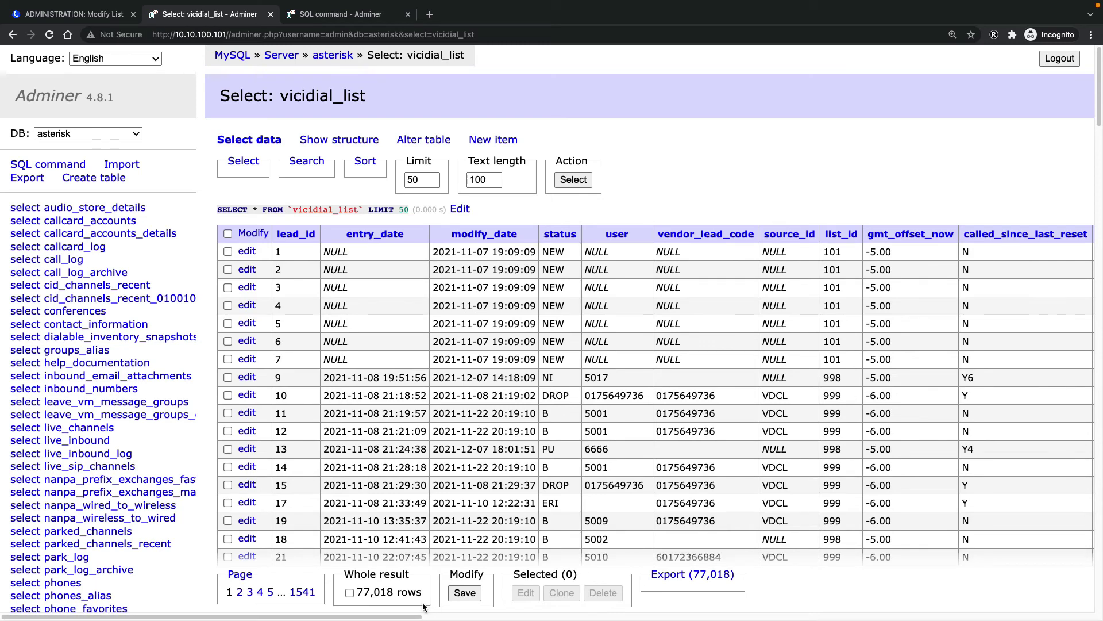
{"action": "scroll", "coordinate": [424, 606], "scroll_direction": "right", "scroll_amount": 10}
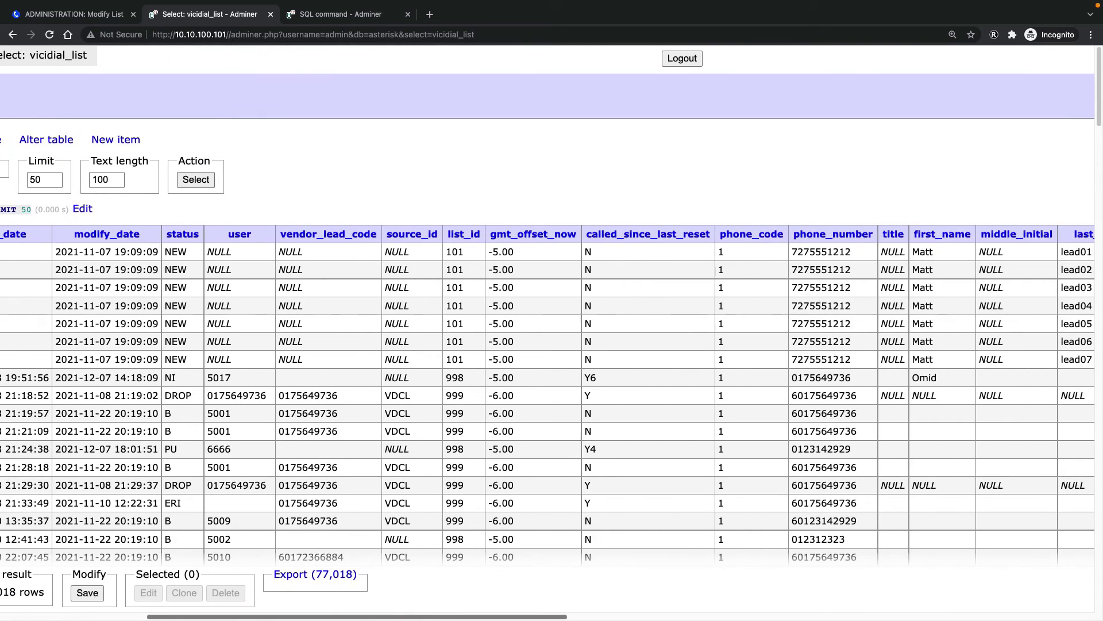
{"action": "scroll", "coordinate": [547, 395], "scroll_direction": "right", "scroll_amount": 10}
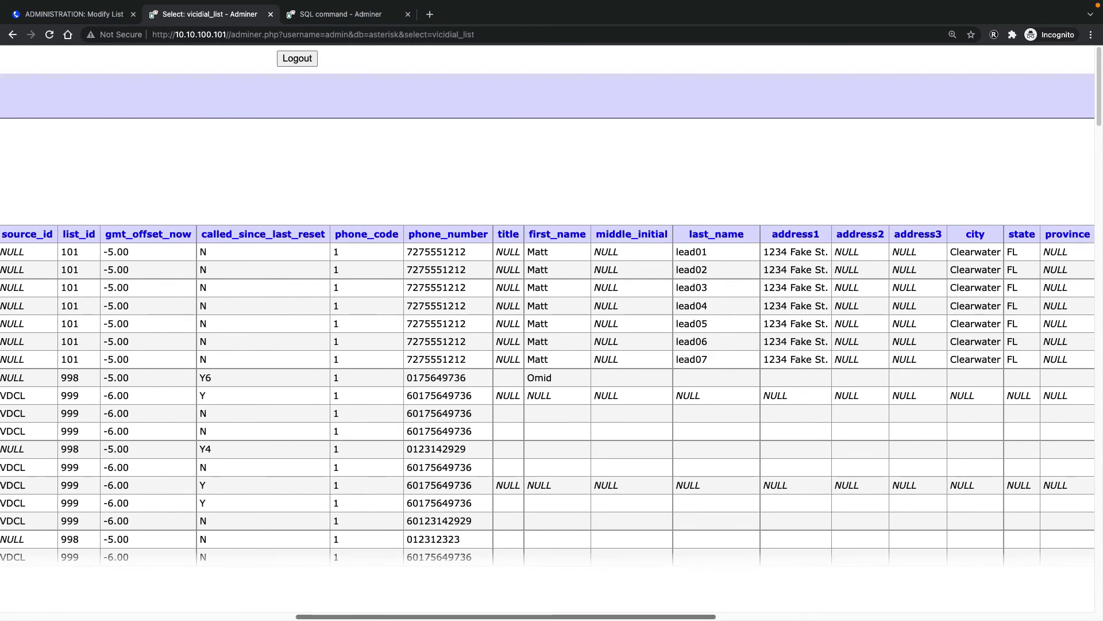
{"action": "scroll", "coordinate": [547, 395], "scroll_direction": "right", "scroll_amount": 10}
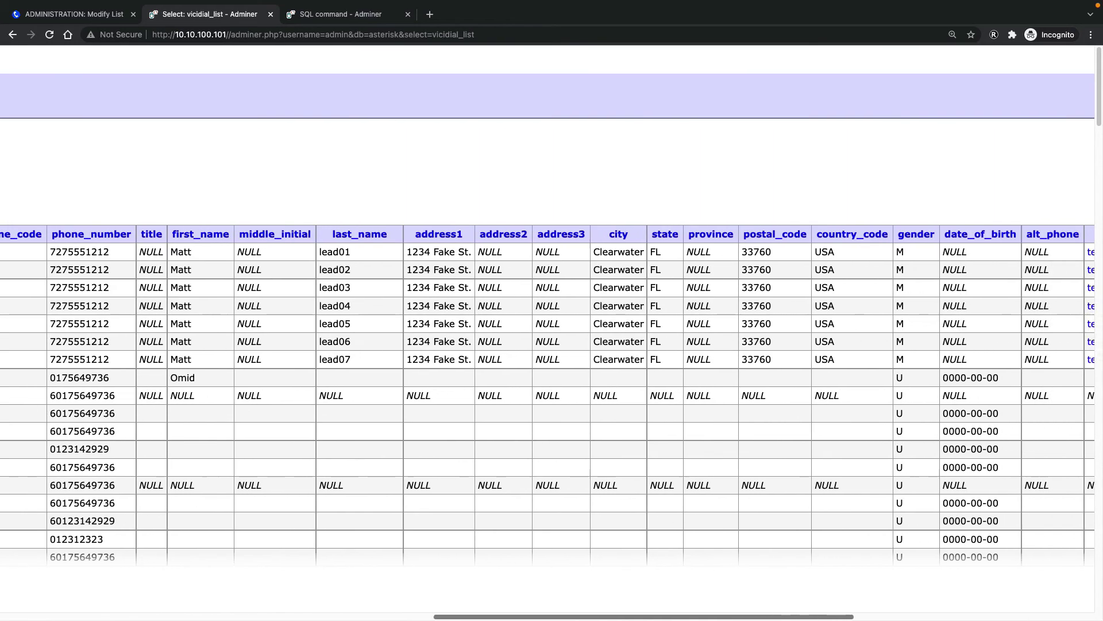
{"action": "scroll", "coordinate": [1062, 617], "scroll_direction": "right", "scroll_amount": 10}
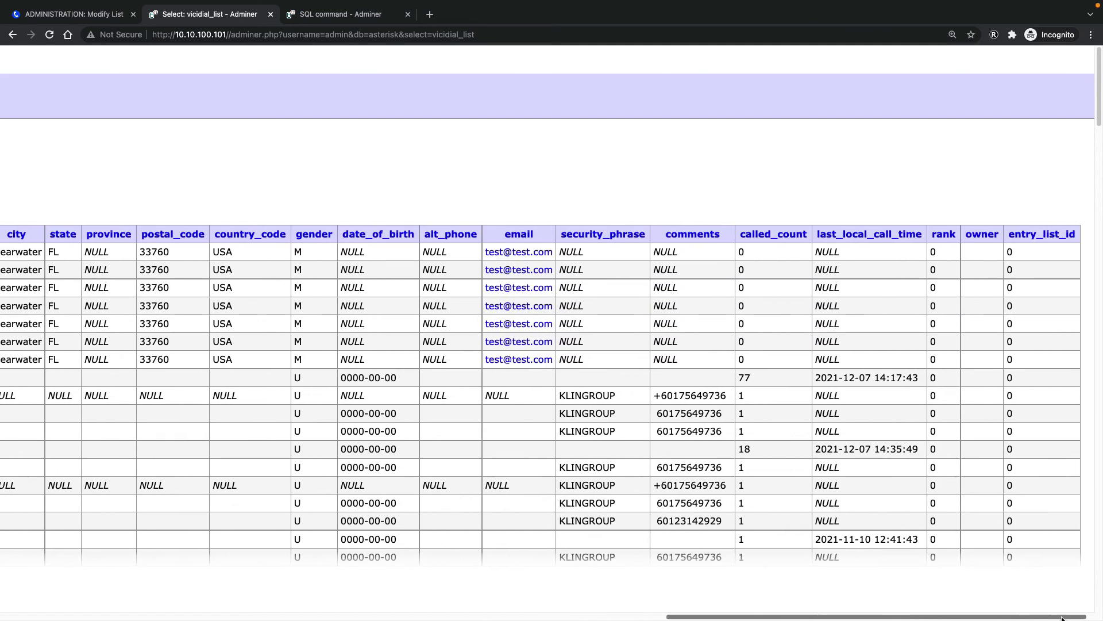
{"action": "scroll", "coordinate": [1061, 618], "scroll_direction": "left", "scroll_amount": 5}
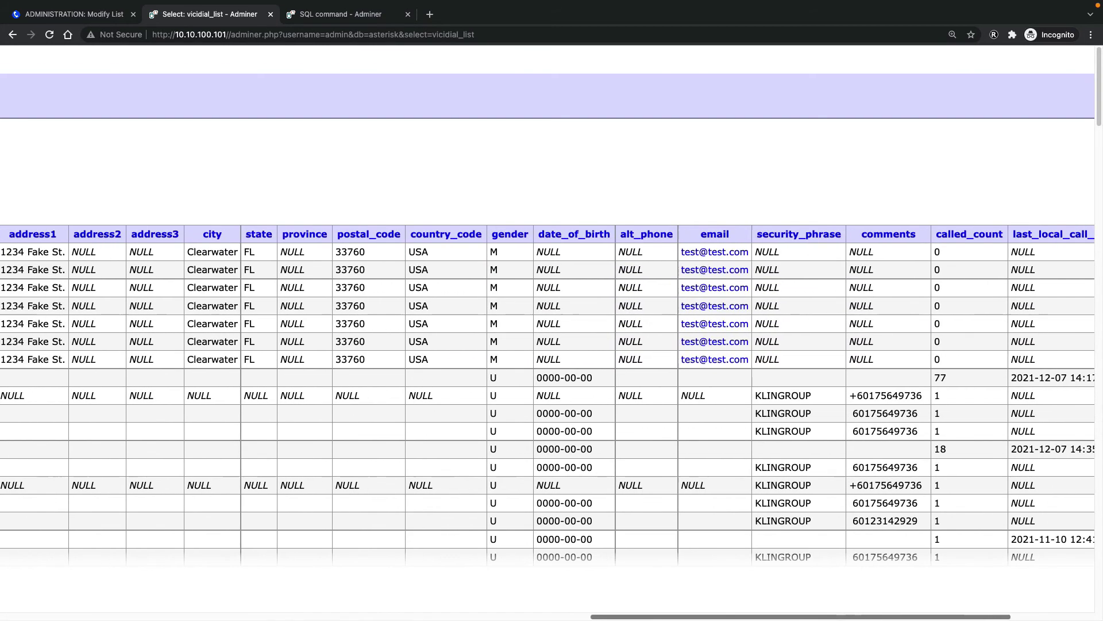
{"action": "scroll", "coordinate": [744, 425], "scroll_direction": "left", "scroll_amount": 10}
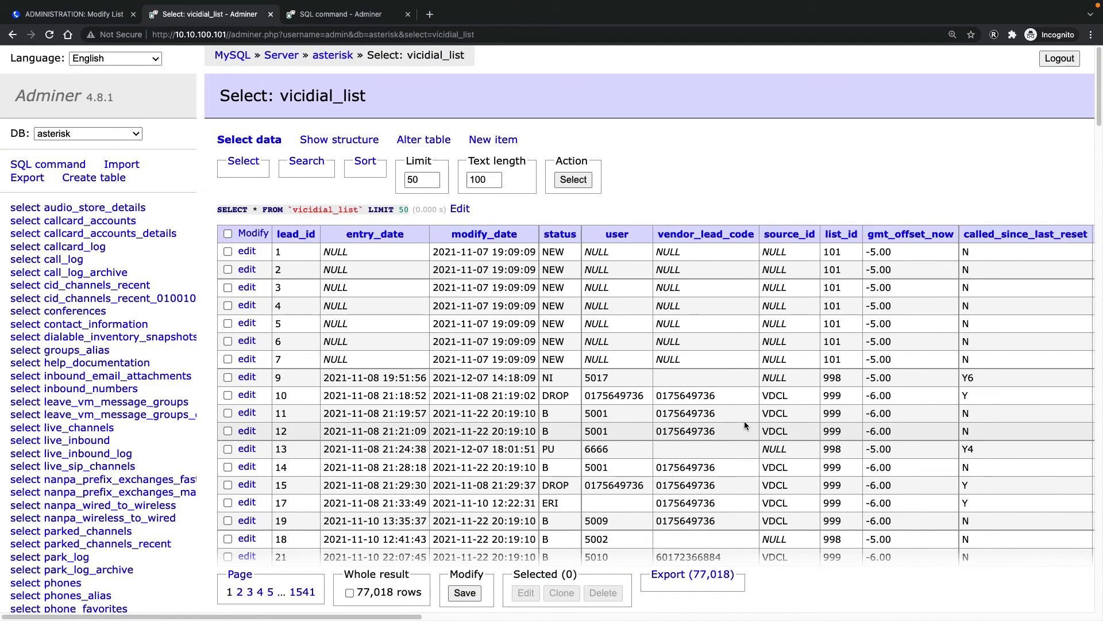
{"action": "key", "text": "ctrl+f"}
{"action": "type", "text": "list"}
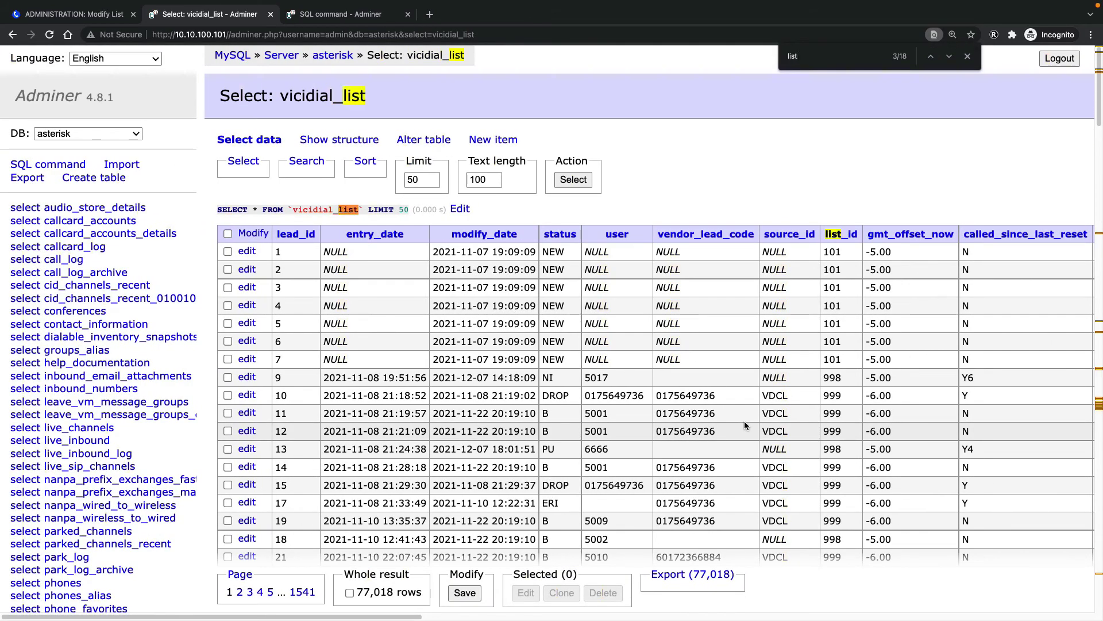
{"action": "key", "text": "Return"}
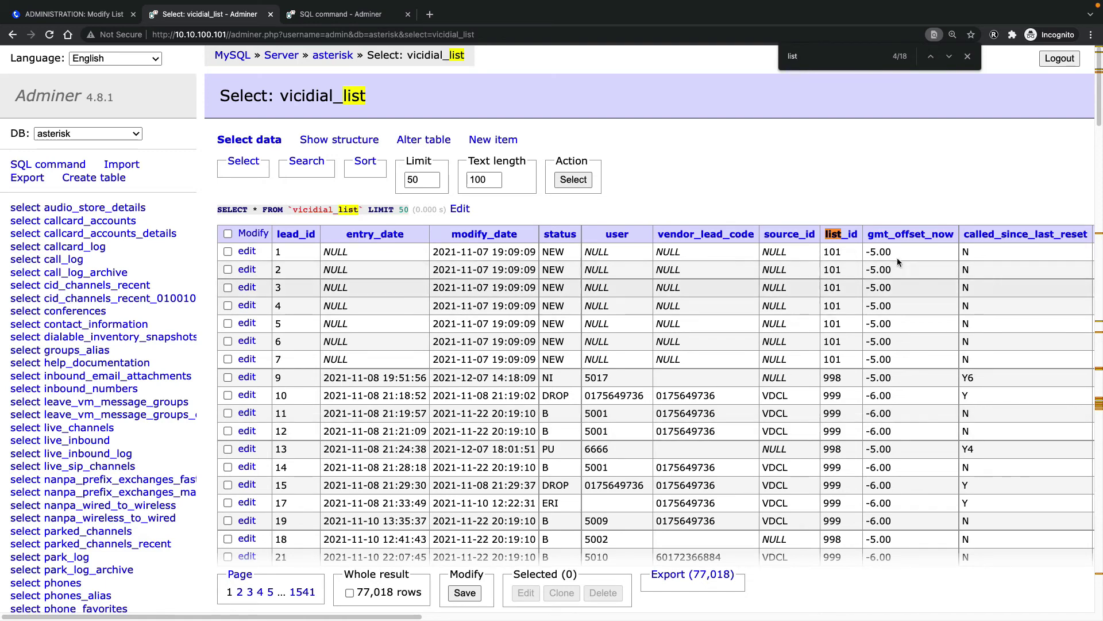
{"action": "left_click", "coordinate": [321, 16]}
Add list_id = "10019" to the WHERE clause, review the query, and execute it
{"action": "type", "text": "list set called_since_last_reset = \"N\" WHERE status = \"N\" and list"}
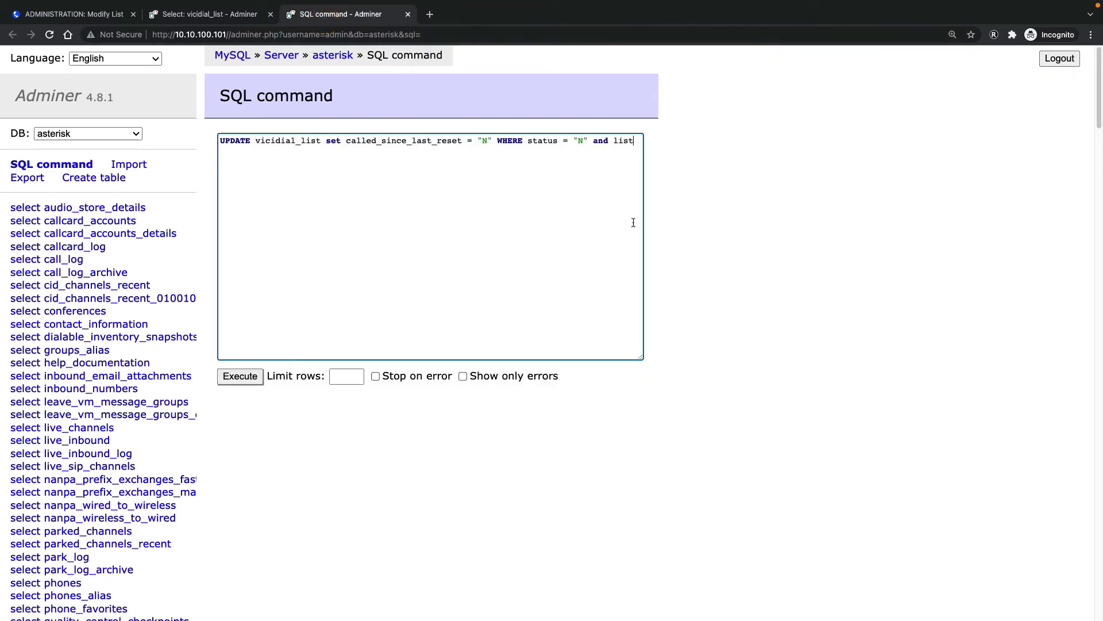
{"action": "type", "text": "_id = "}
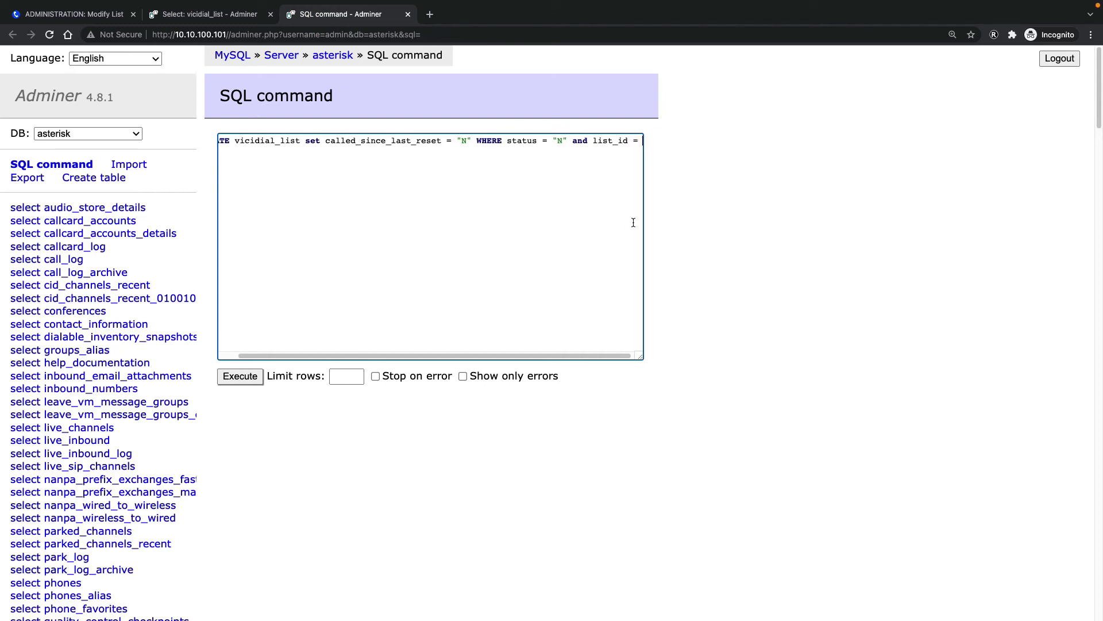
{"action": "type", "text": "\"1001"}
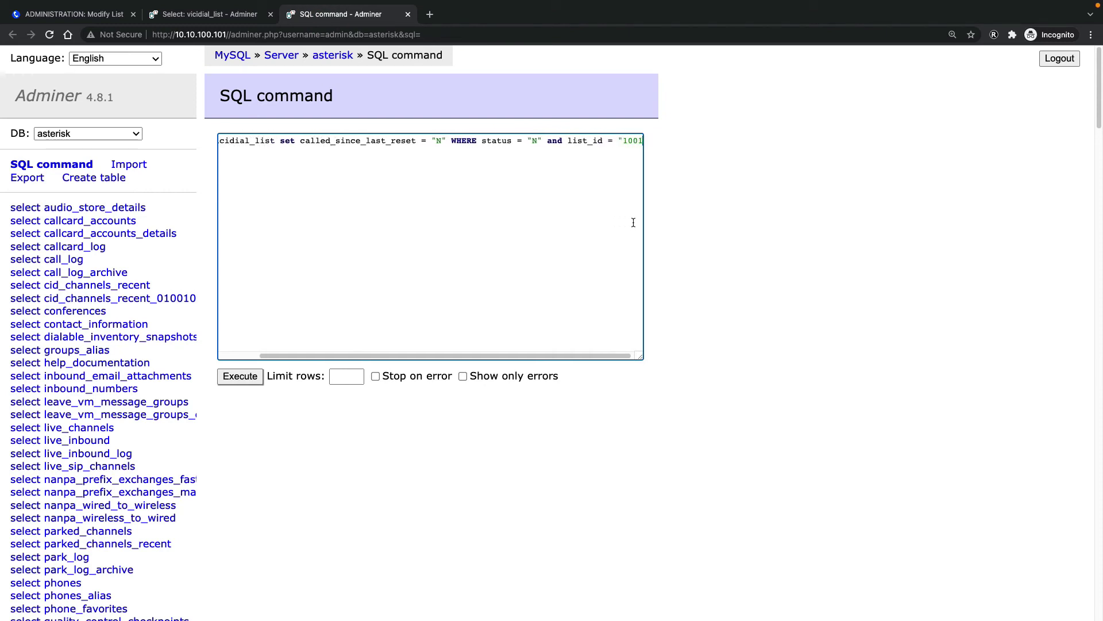
{"action": "type", "text": "9\""}
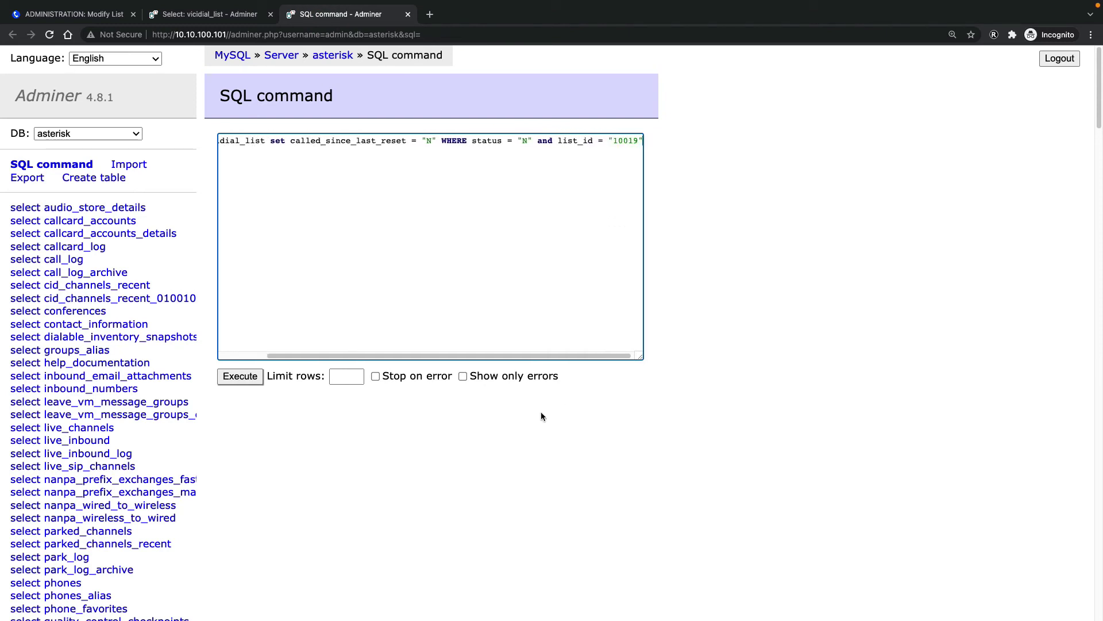
{"action": "left_click_drag", "start_coordinate": [536, 354], "coordinate": [422, 354]}
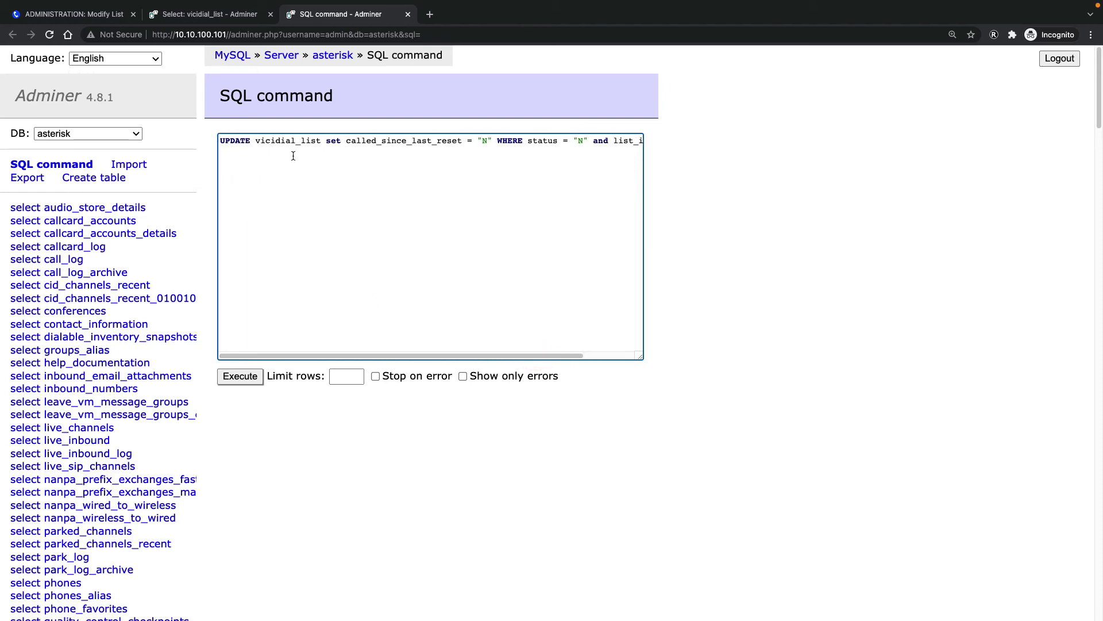
{"action": "double_click", "coordinate": [306, 141]}
{"action": "left_click", "coordinate": [344, 144]}
{"action": "left_click_drag", "start_coordinate": [481, 357], "coordinate": [502, 356]}
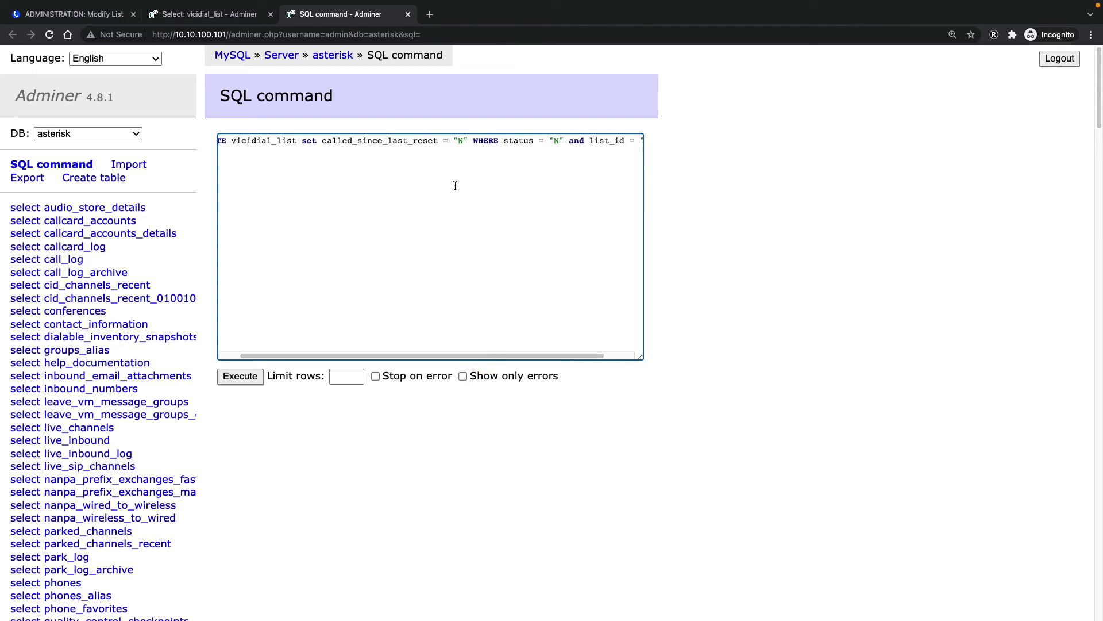
{"action": "double_click", "coordinate": [461, 144]}
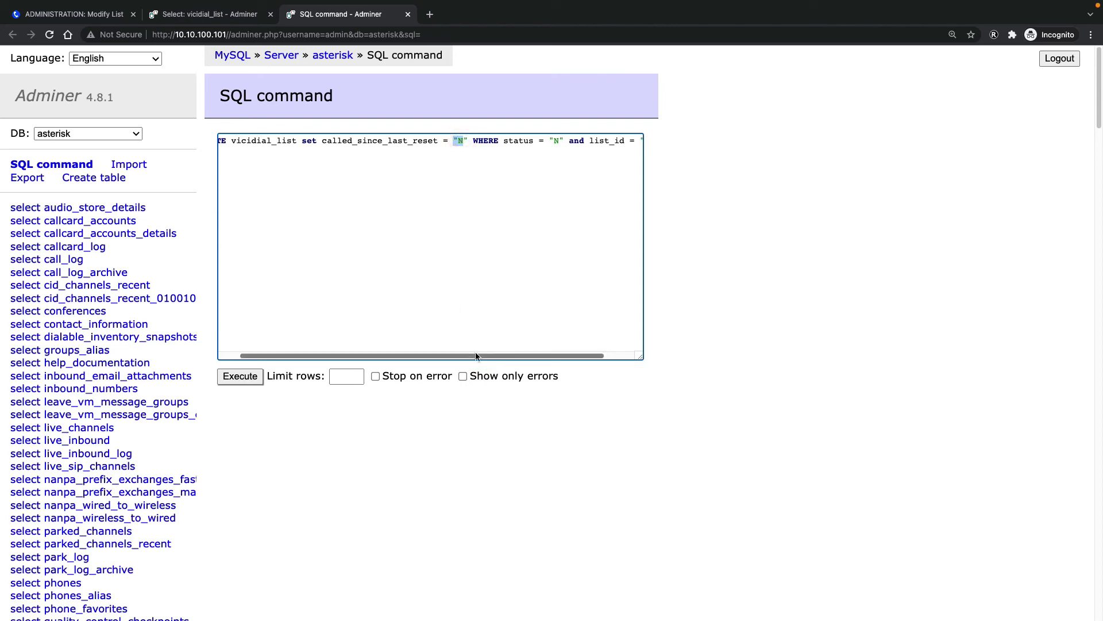
{"action": "left_click_drag", "start_coordinate": [476, 355], "coordinate": [520, 356]}
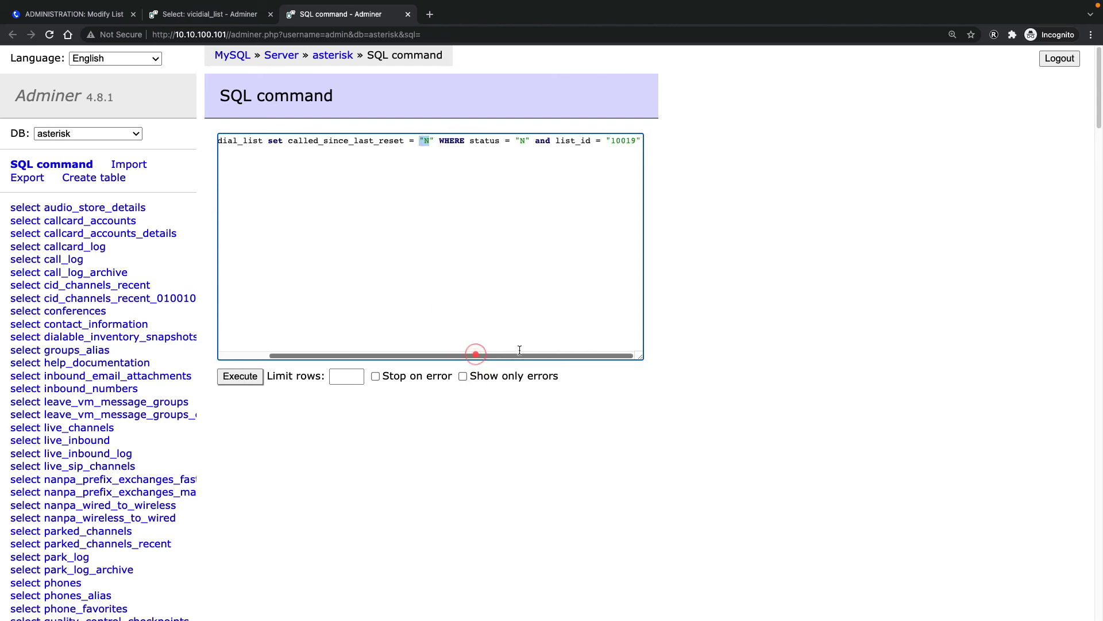
{"action": "double_click", "coordinate": [523, 141]}
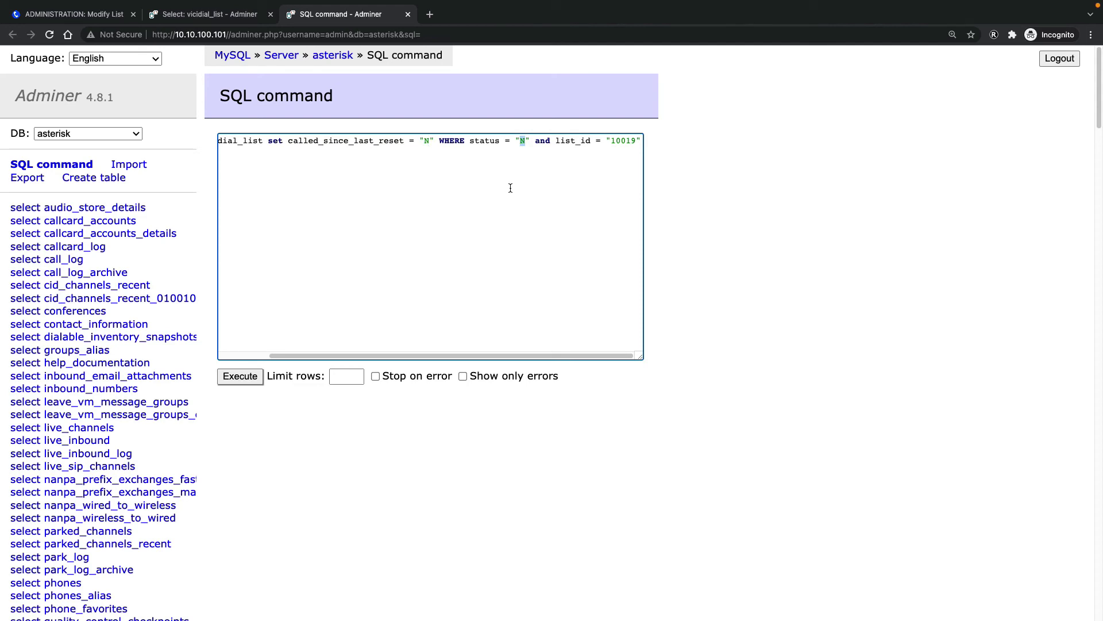
{"action": "left_click", "coordinate": [580, 354]}
{"action": "left_click_drag", "start_coordinate": [512, 355], "coordinate": [460, 356]}
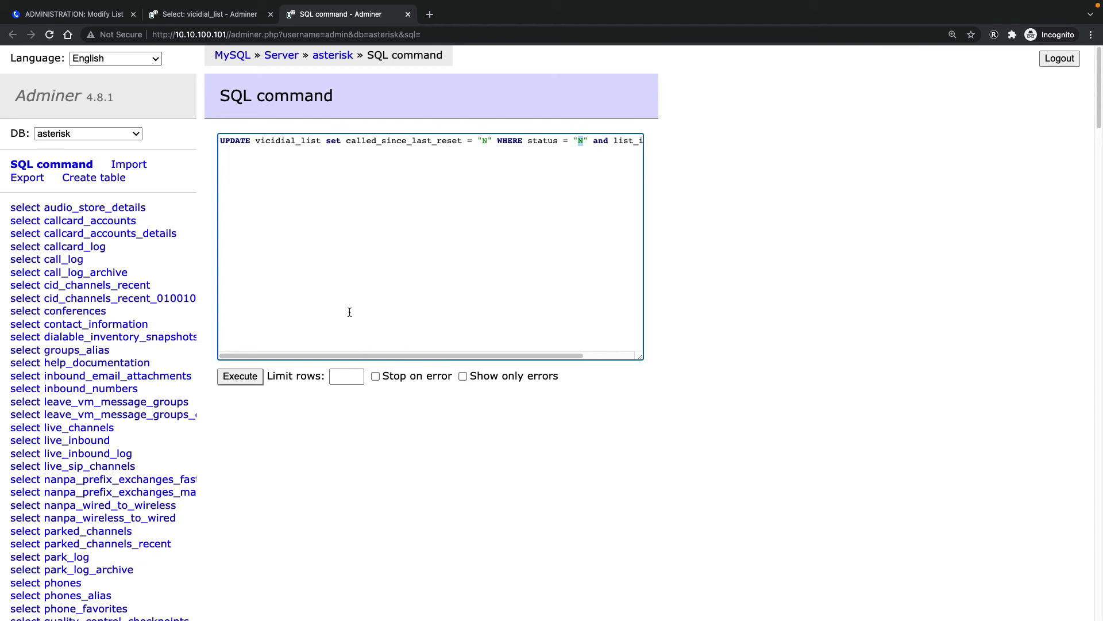
{"action": "left_click_drag", "start_coordinate": [405, 356], "coordinate": [456, 355]}
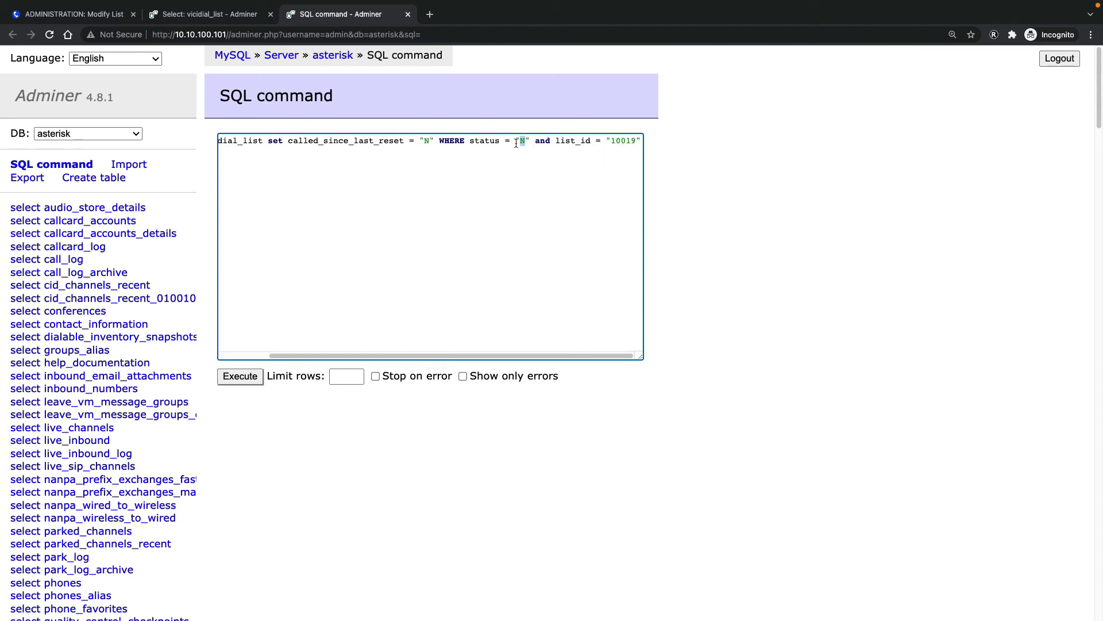
{"action": "scroll", "coordinate": [523, 350], "scroll_direction": "left", "scroll_amount": 3}
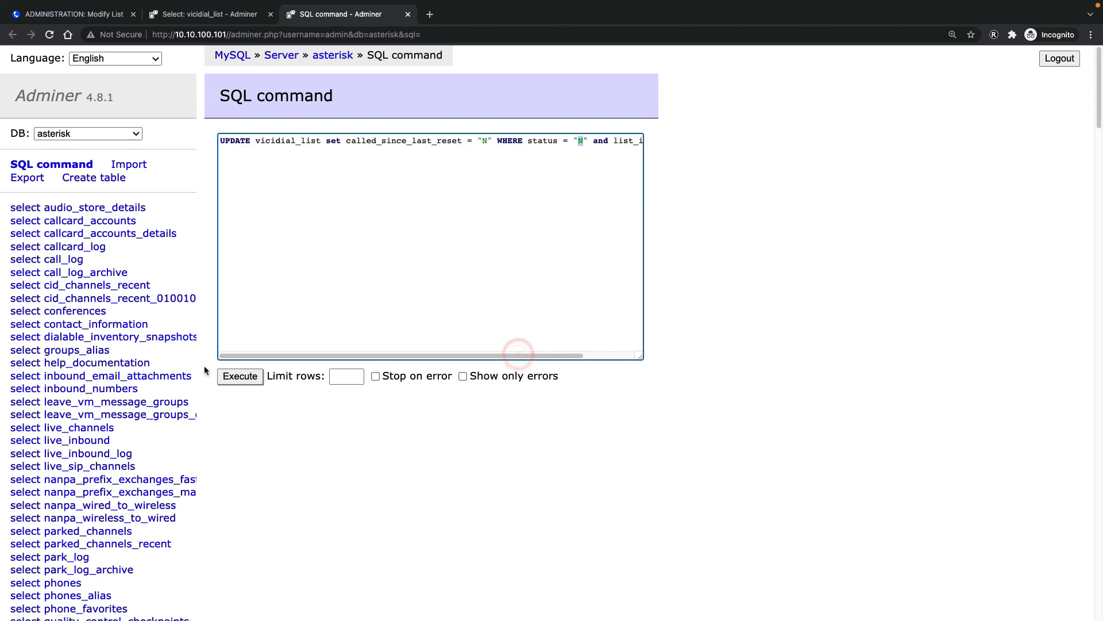
{"action": "left_click", "coordinate": [226, 376]}
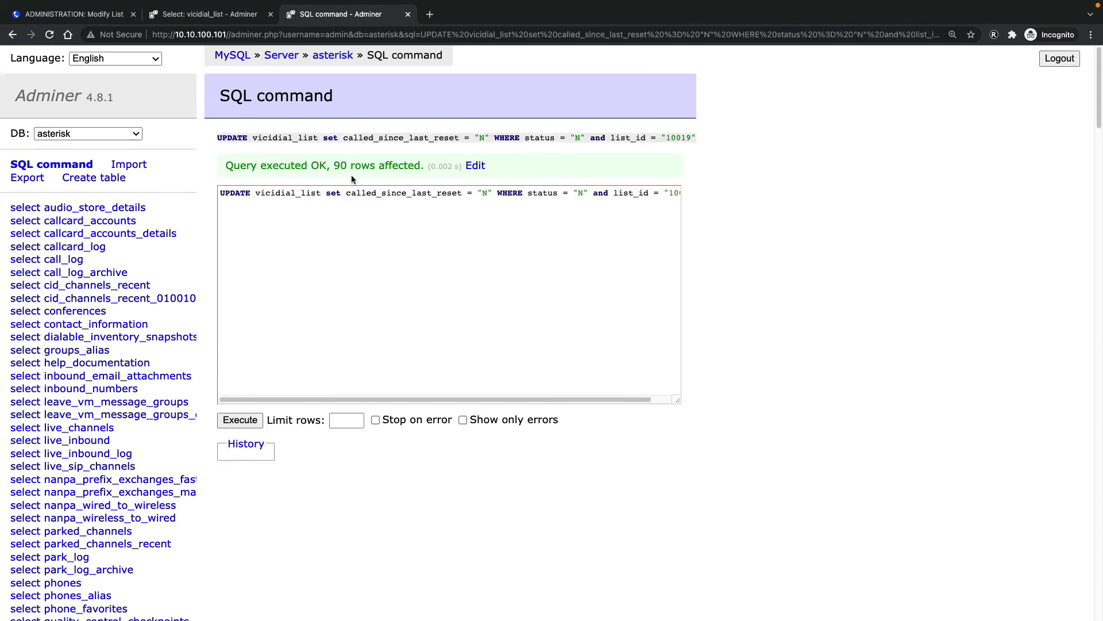
Note the 90 rows affected, then view list 10019's status table in VICIdial
{"action": "left_click_drag", "start_coordinate": [336, 166], "coordinate": [422, 166]}
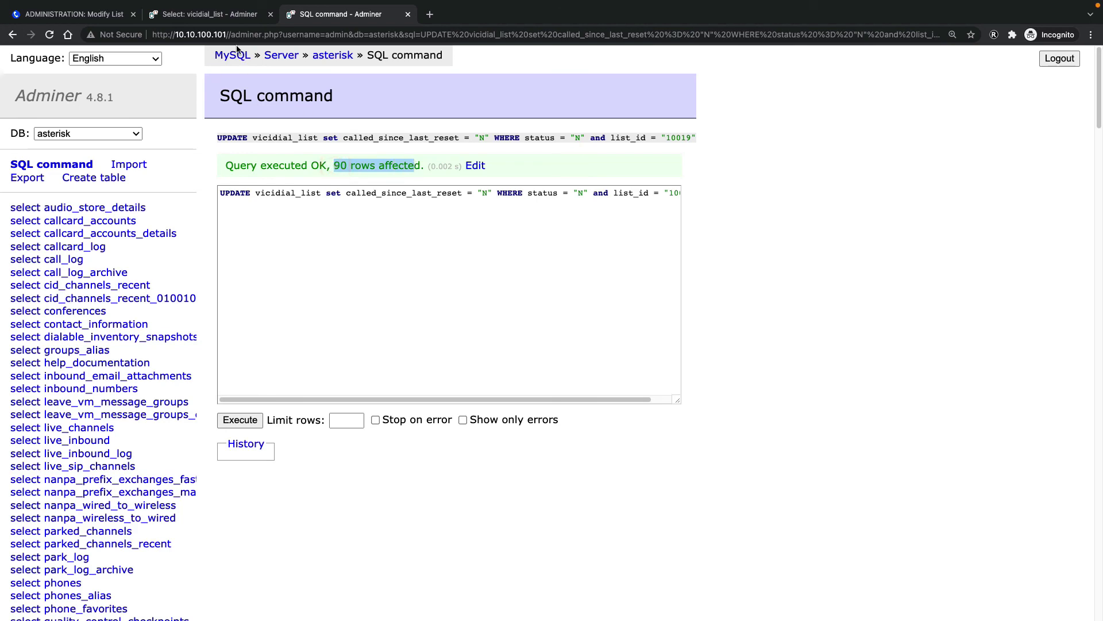
{"action": "left_click", "coordinate": [213, 15]}
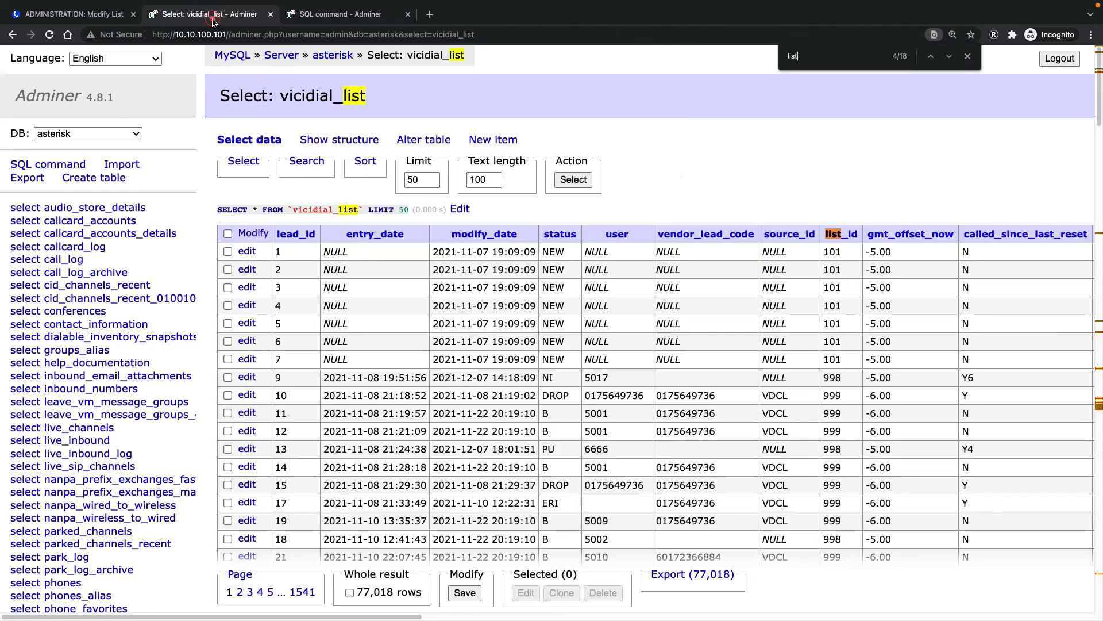
{"action": "left_click", "coordinate": [100, 14]}
{"action": "scroll", "coordinate": [476, 464], "scroll_direction": "down", "scroll_amount": 12}
{"action": "scroll", "coordinate": [539, 354], "scroll_direction": "up", "scroll_amount": 3}
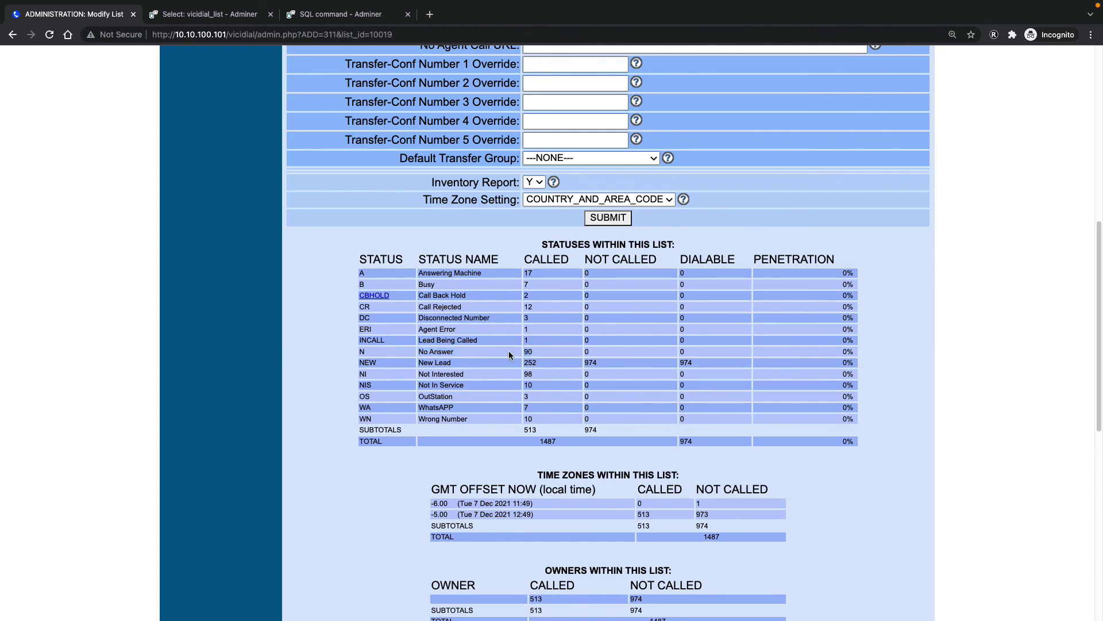
Reload list 10019 to see 90 No Answer leads not called, then revisit the query
{"action": "left_click", "coordinate": [49, 36]}
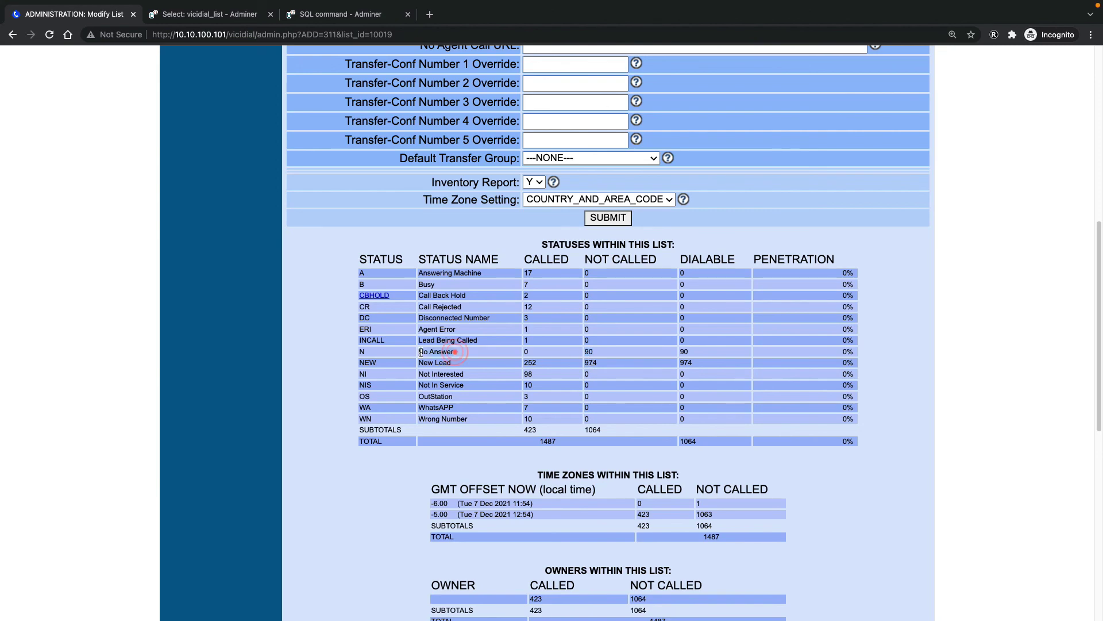
{"action": "left_click", "coordinate": [331, 14]}
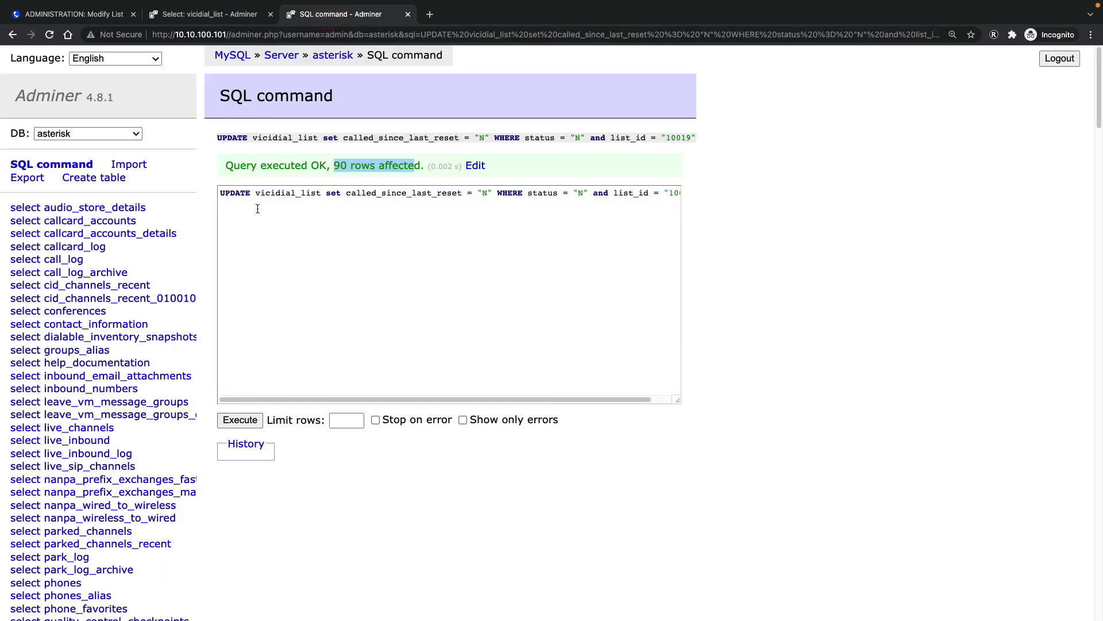
{"action": "left_click_drag", "start_coordinate": [632, 399], "coordinate": [438, 400]}
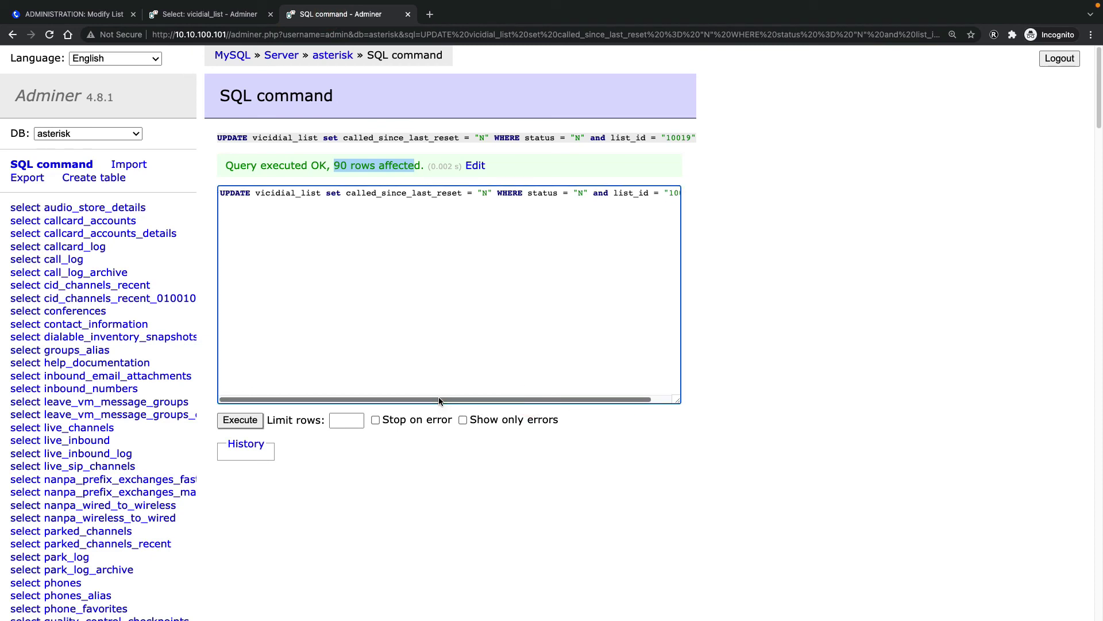